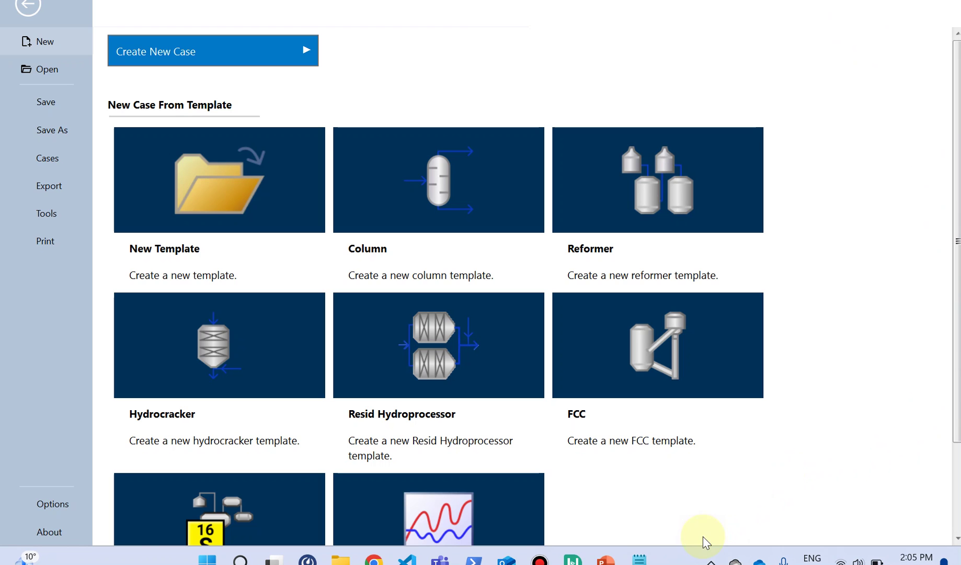
# - Bring up the PowerPoint slide showing a 10 kg/h feed split into 40% and 60% streams
pyautogui.click(605, 559)
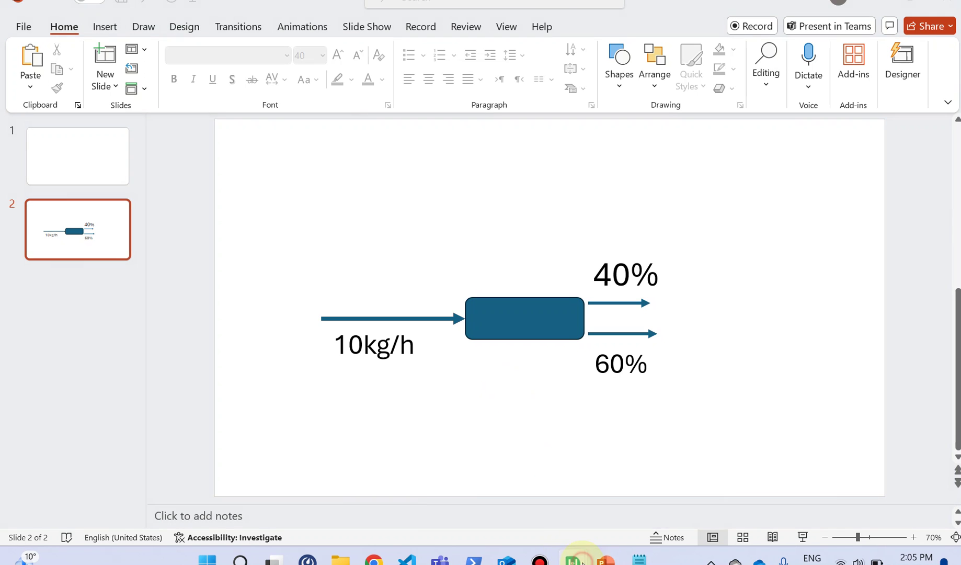
# - Return to HYSYS, start a new blank case, and show its Component Lists page
pyautogui.moveTo(572, 559)
pyautogui.click(564, 505)
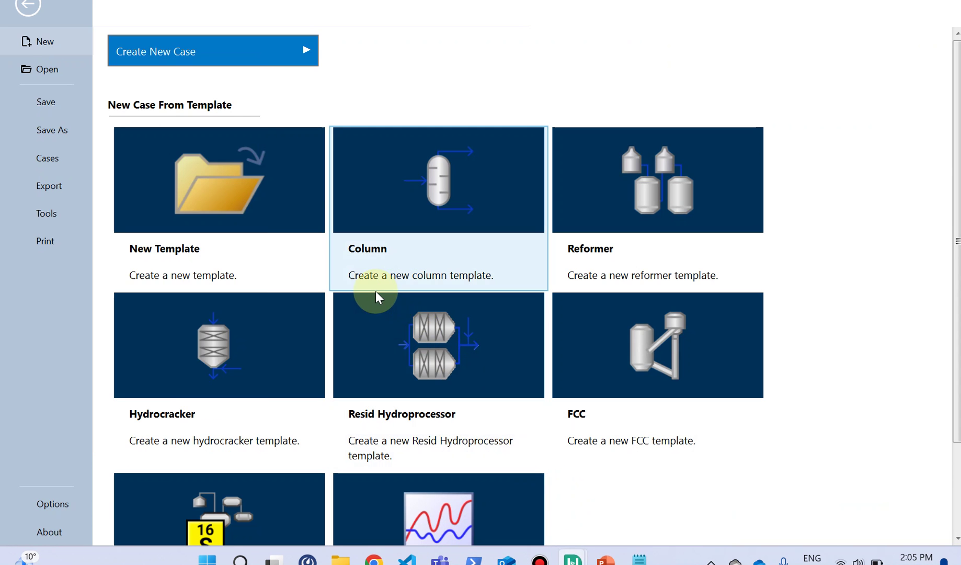
pyautogui.click(276, 201)
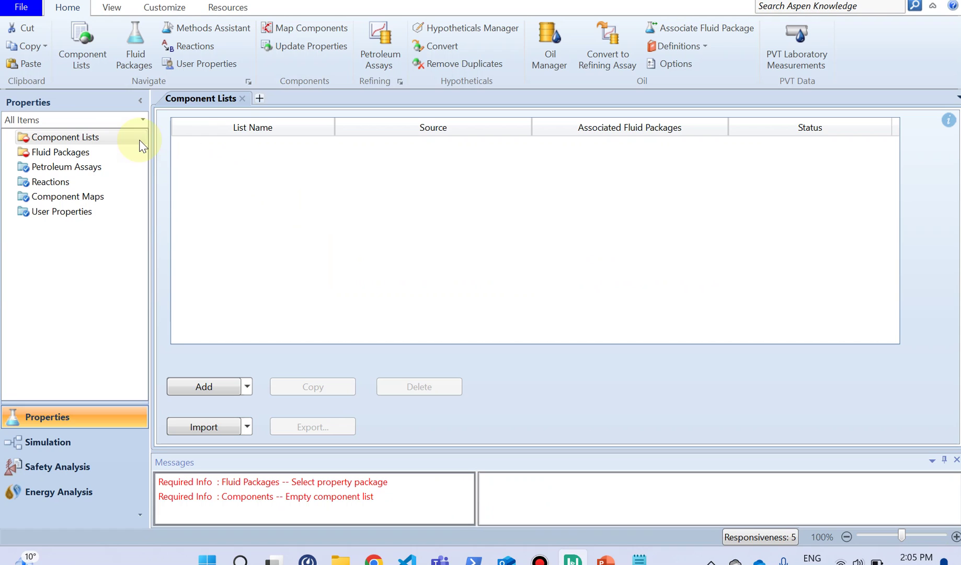
pyautogui.click(79, 141)
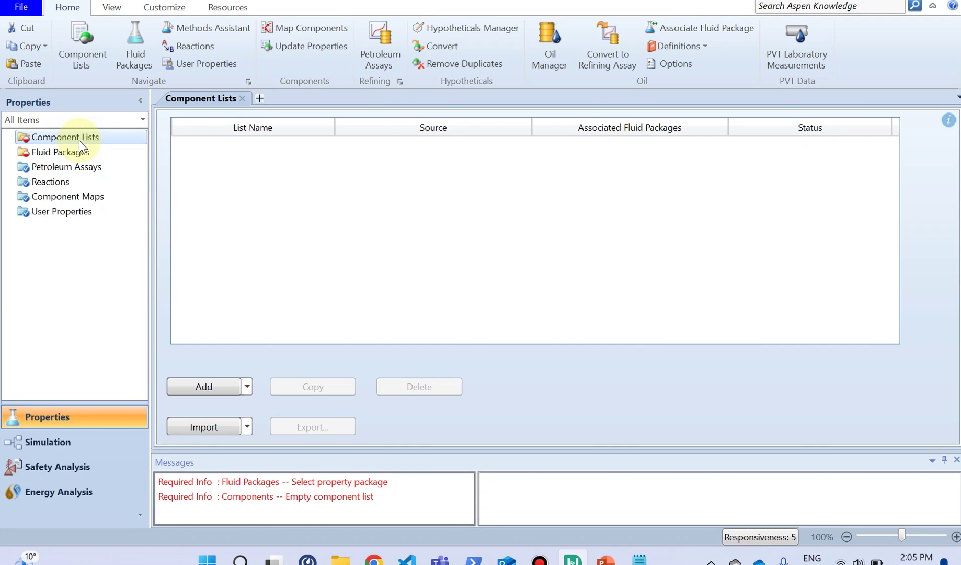
# - Create Component List - 1 with Methane, Ethane, Propane, n-Hexane and n-Heptane
pyautogui.click(204, 387)
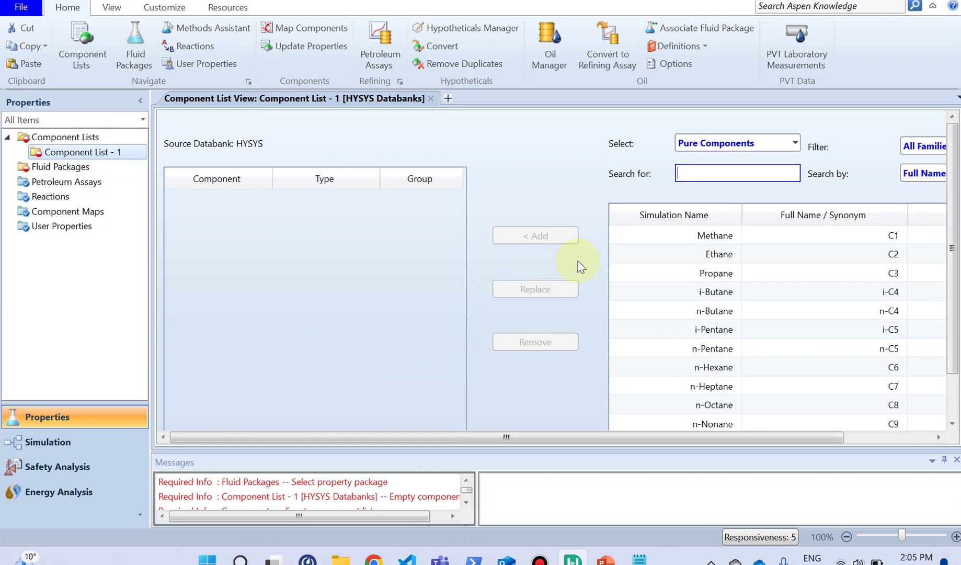
pyautogui.click(690, 234)
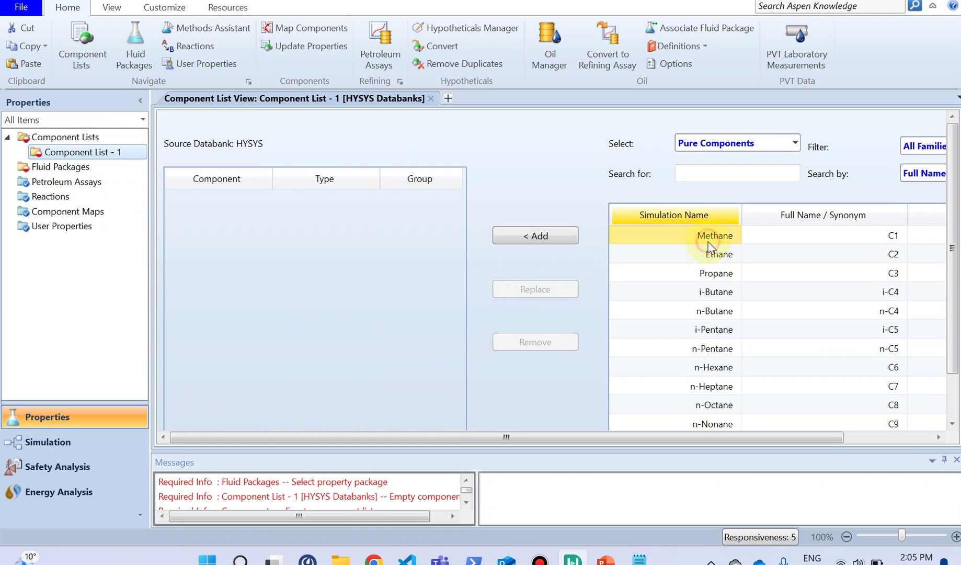
pyautogui.click(556, 244)
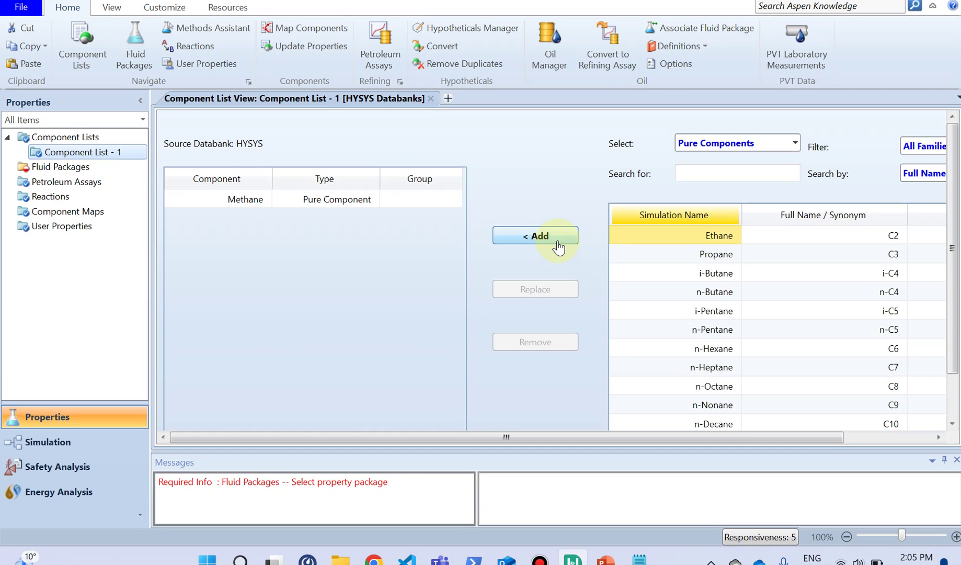
pyautogui.click(559, 247)
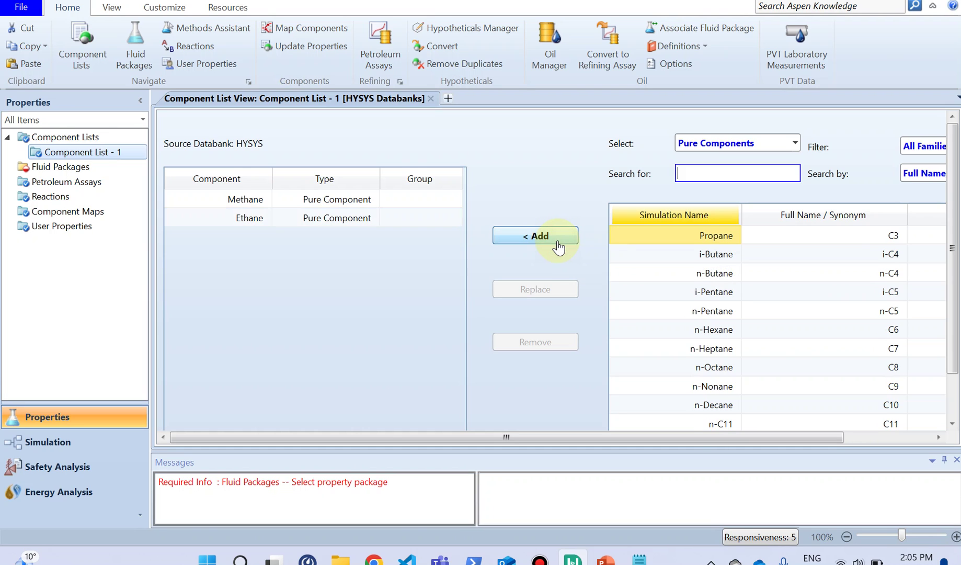
pyautogui.click(558, 243)
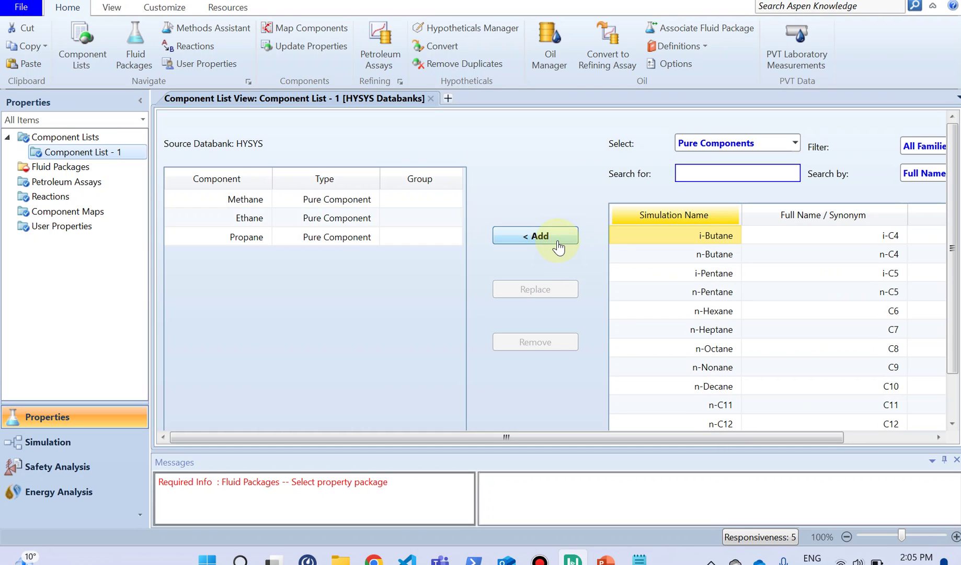
pyautogui.click(685, 311)
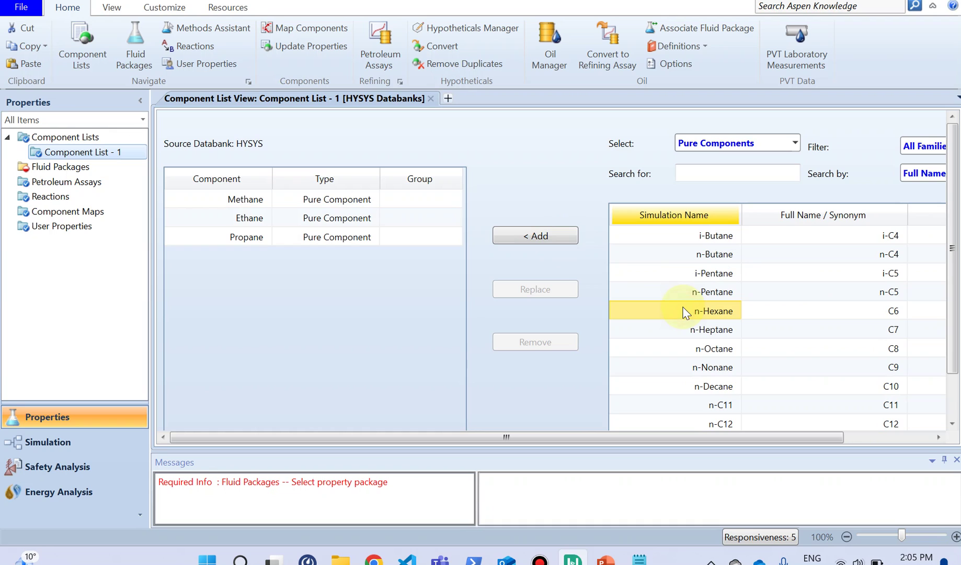
pyautogui.click(558, 238)
pyautogui.click(559, 238)
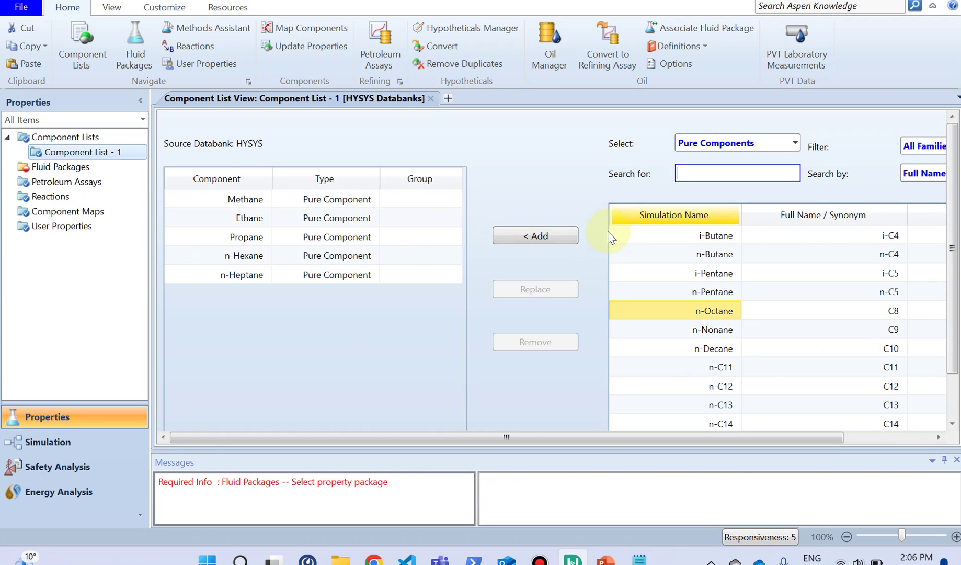
pyautogui.click(78, 168)
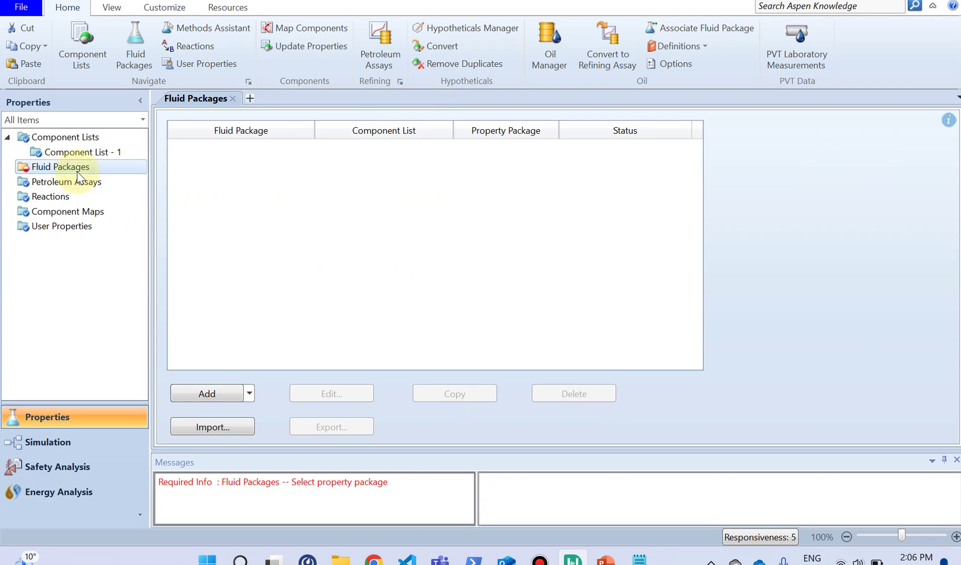
# - Add fluid package Basis-1 using the Peng-Robinson property package
pyautogui.click(226, 396)
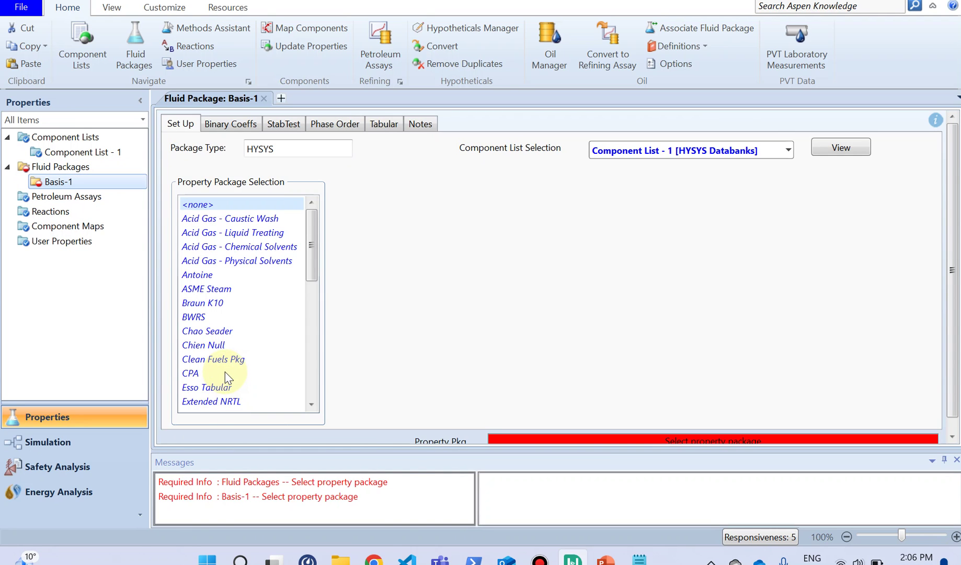
pyautogui.moveTo(303, 273); pyautogui.dragTo(313, 344)
pyautogui.click(232, 375)
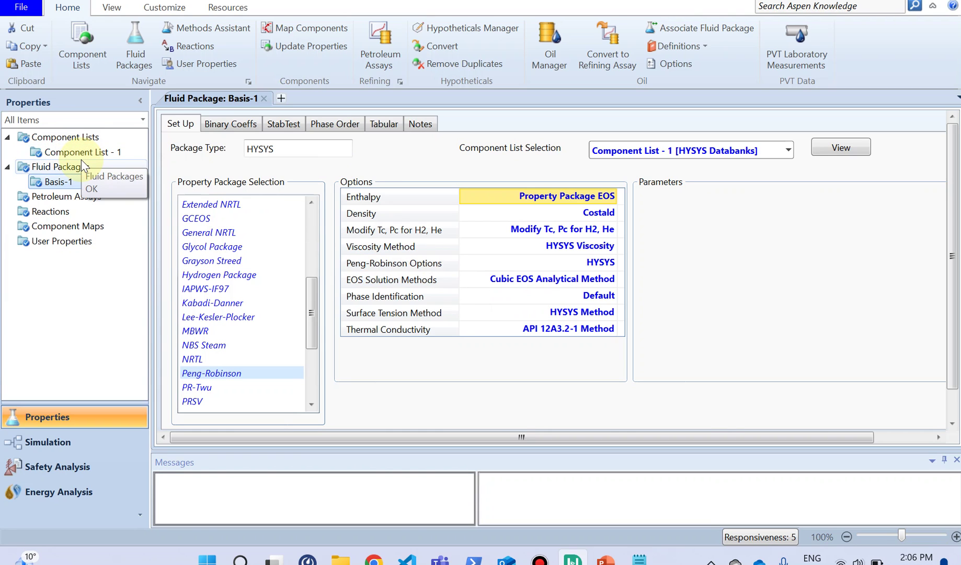
# - In the simulation environment, place a material stream and name it Inlet
pyautogui.click(44, 442)
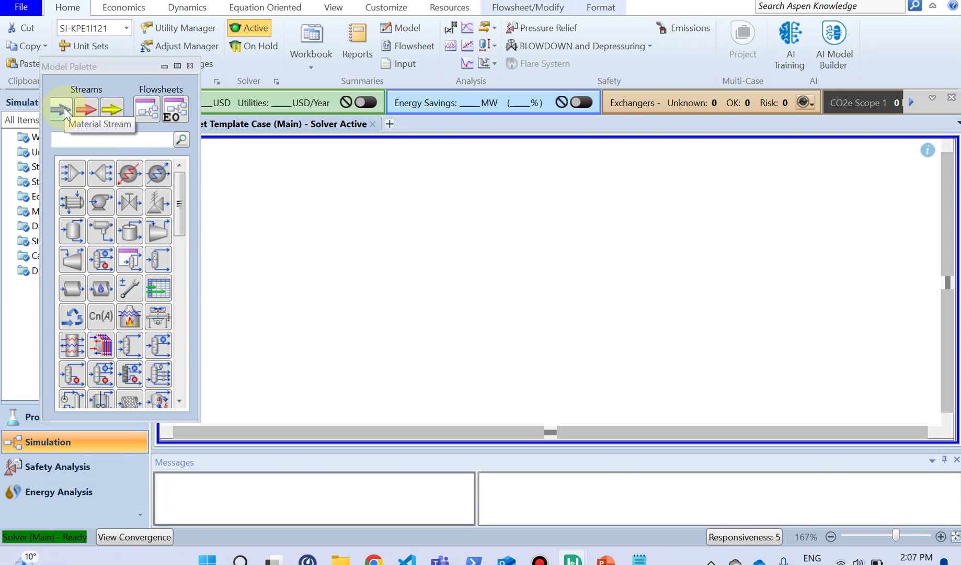
pyautogui.click(64, 108)
pyautogui.click(292, 201)
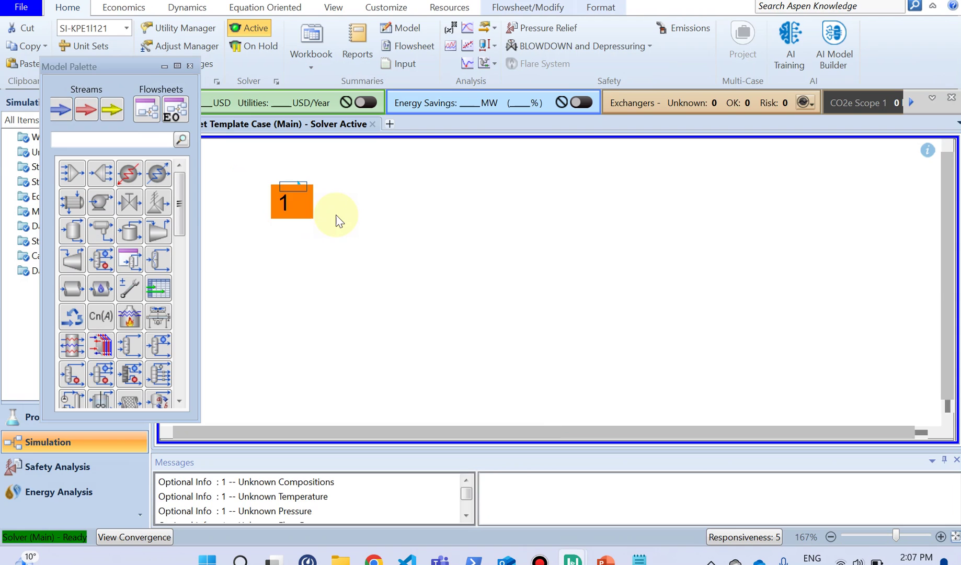
pyautogui.doubleClick(290, 185)
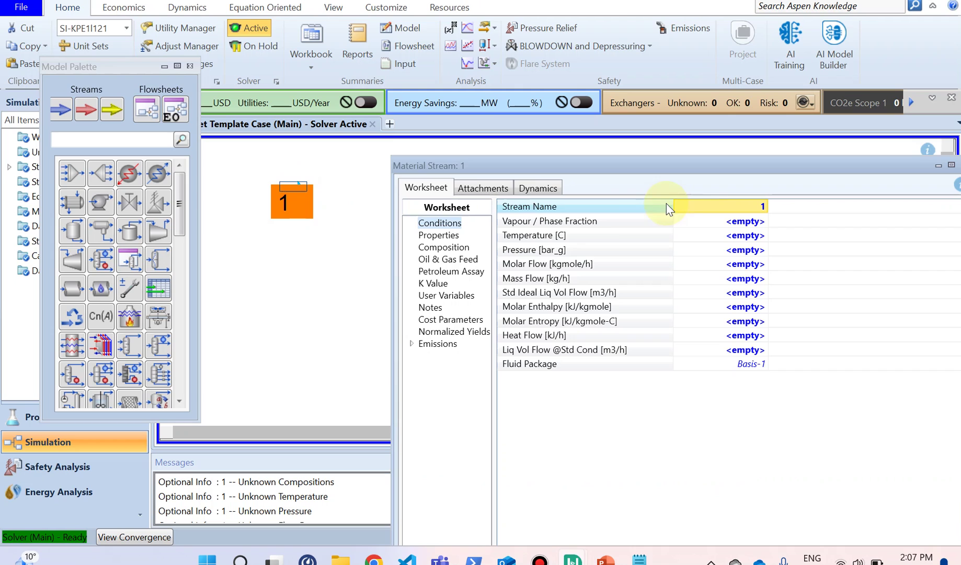
pyautogui.click(722, 206)
pyautogui.write('Inlet')
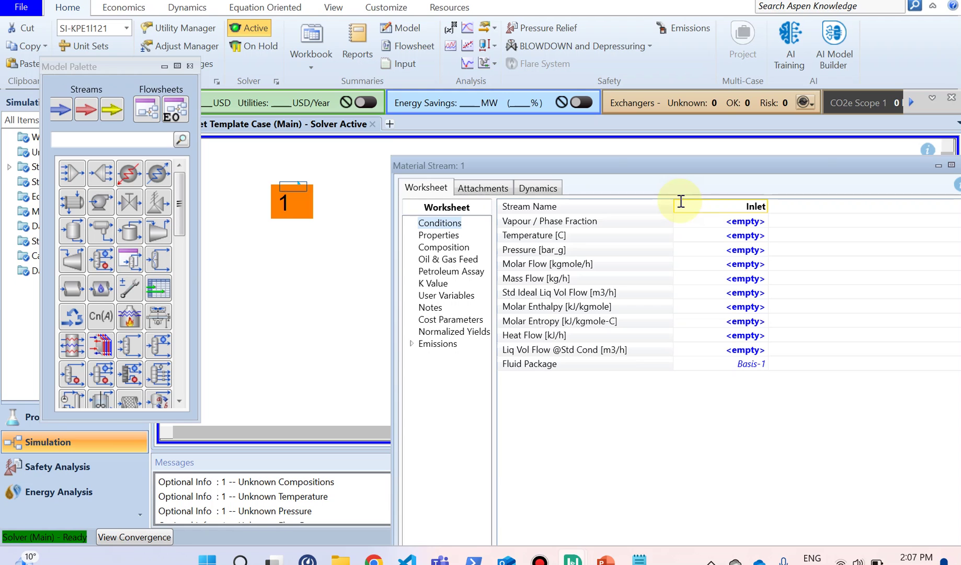
pyautogui.click(754, 286)
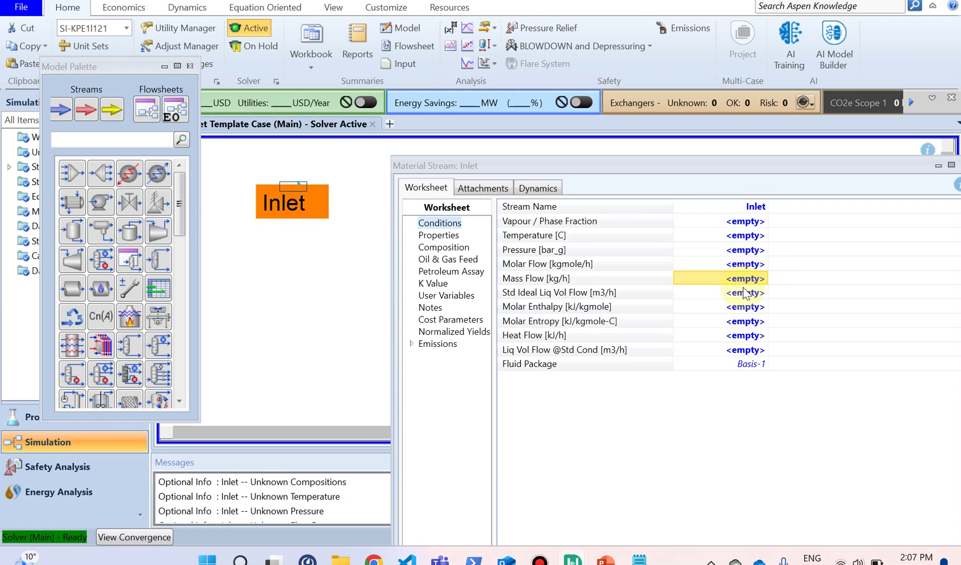
# - Set Inlet to 10 kg/h mass flow, 10 bar_g pressure and 25 °C
pyautogui.write('10')
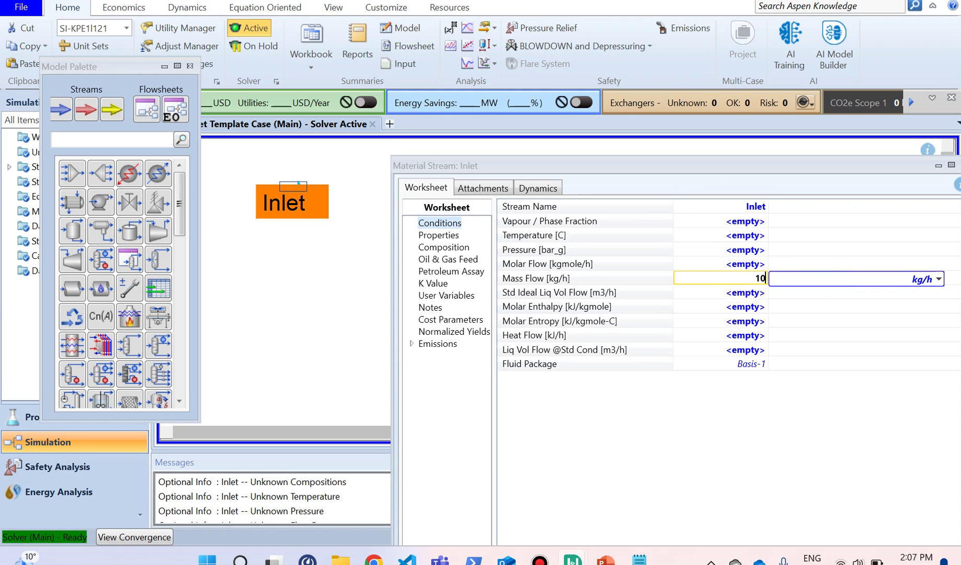
pyautogui.click(938, 278)
pyautogui.click(938, 279)
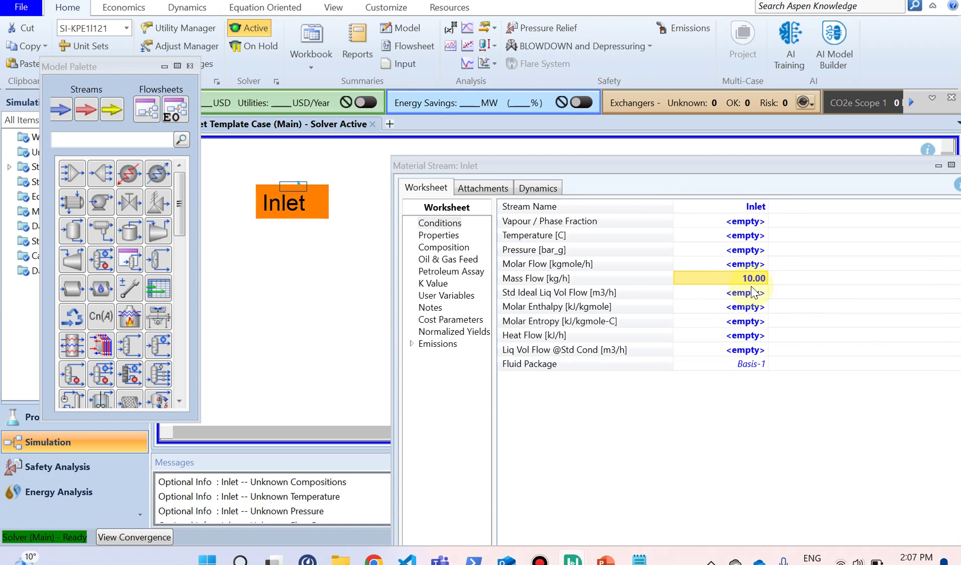
pyautogui.click(752, 249)
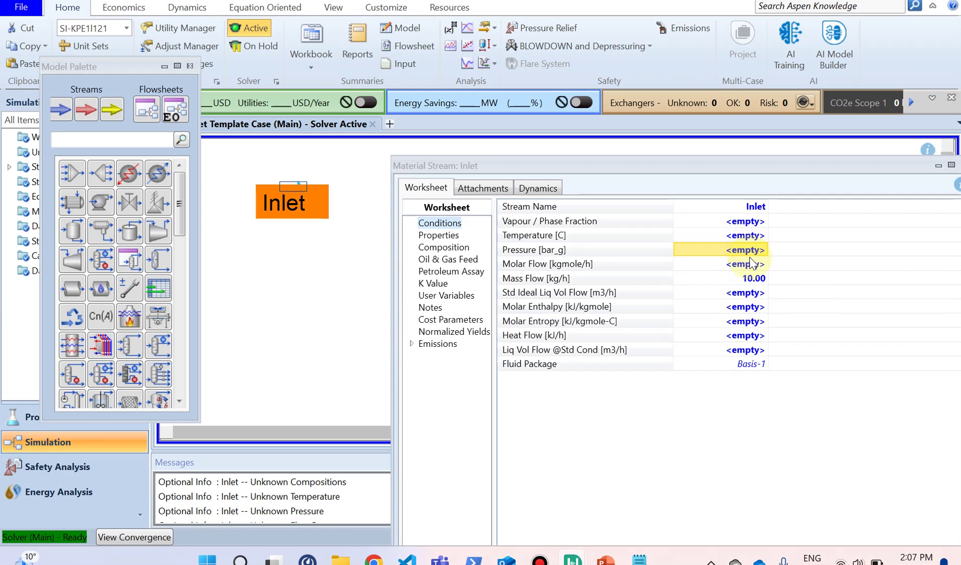
pyautogui.write('10')
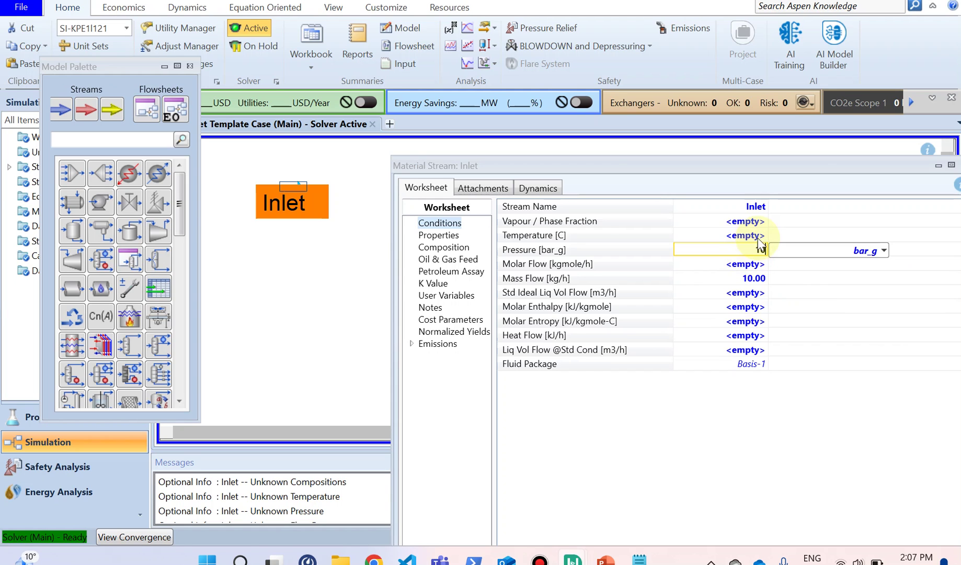
pyautogui.click(755, 238)
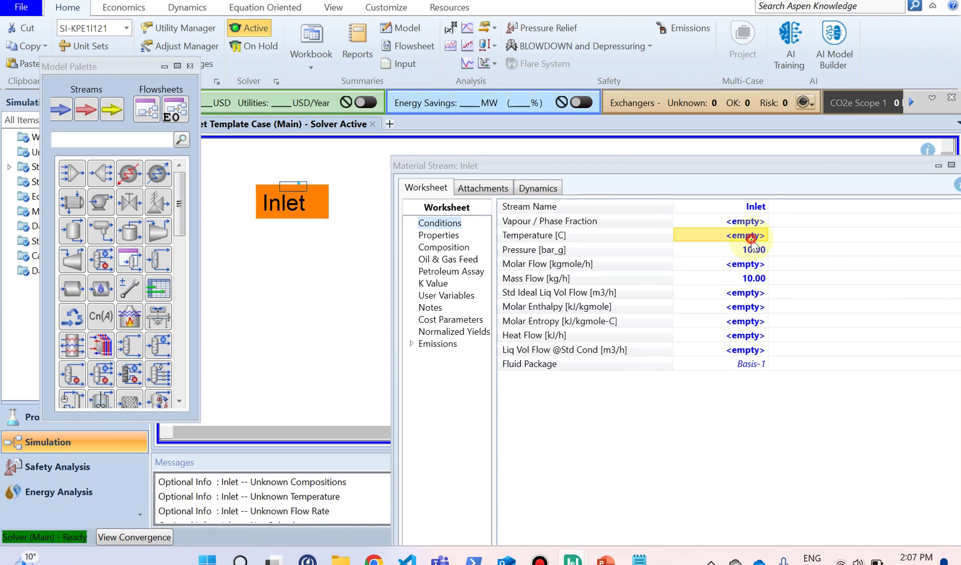
pyautogui.write('25')
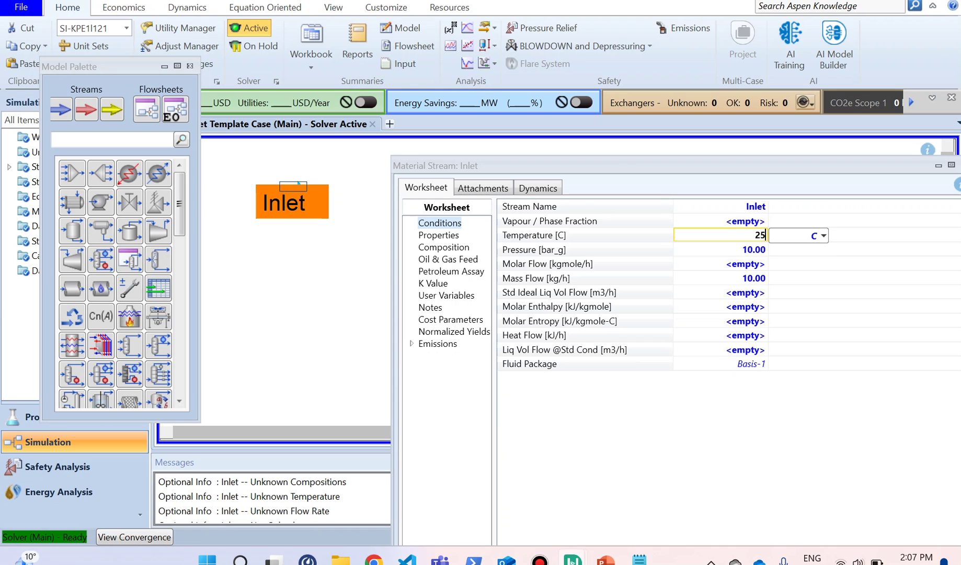
pyautogui.click(742, 278)
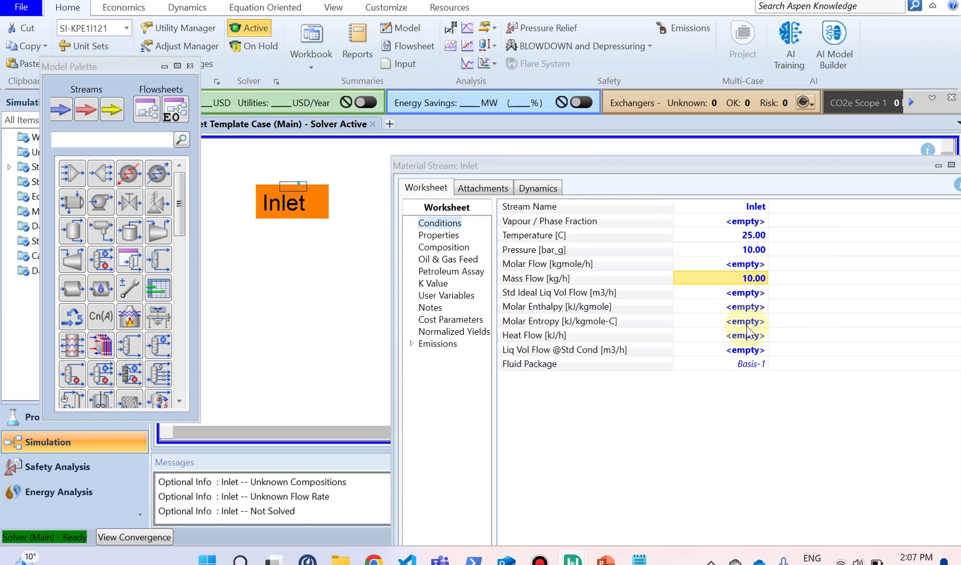
# - Enter Inlet mole fractions of 0.1 for methane and 0.2 for ethane
pyautogui.click(463, 253)
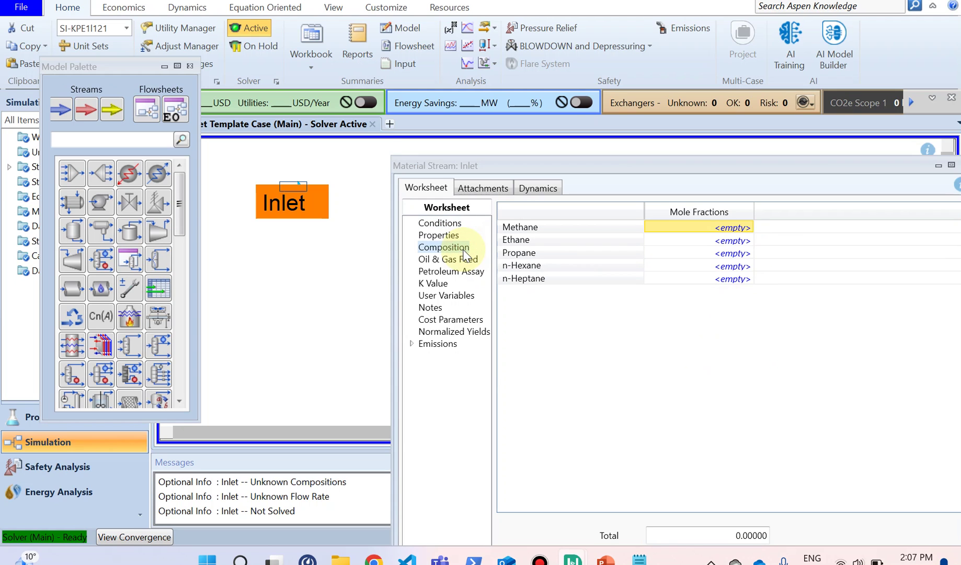
pyautogui.click(706, 227)
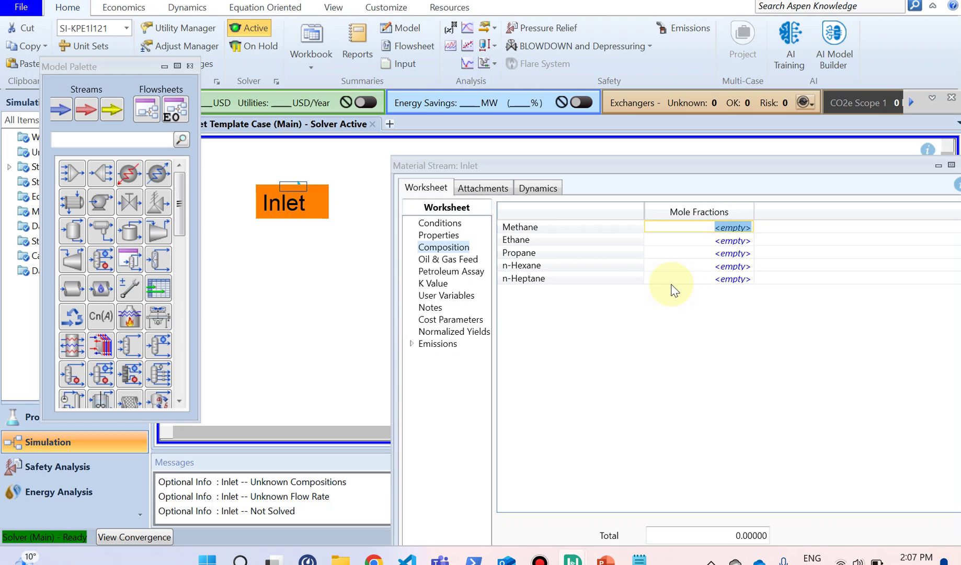
pyautogui.write('0.1')
pyautogui.press('Return')
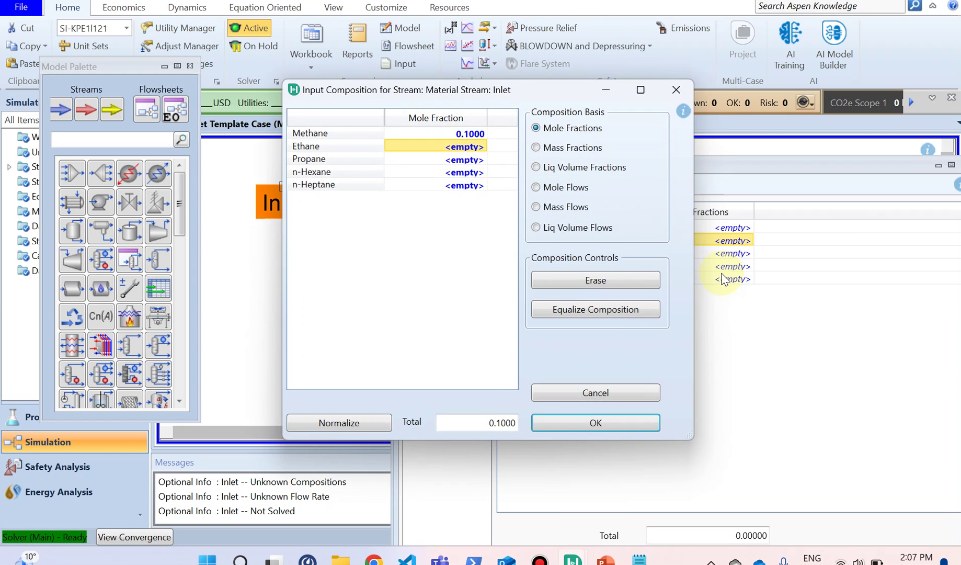
pyautogui.click(476, 152)
pyautogui.write('0.2')
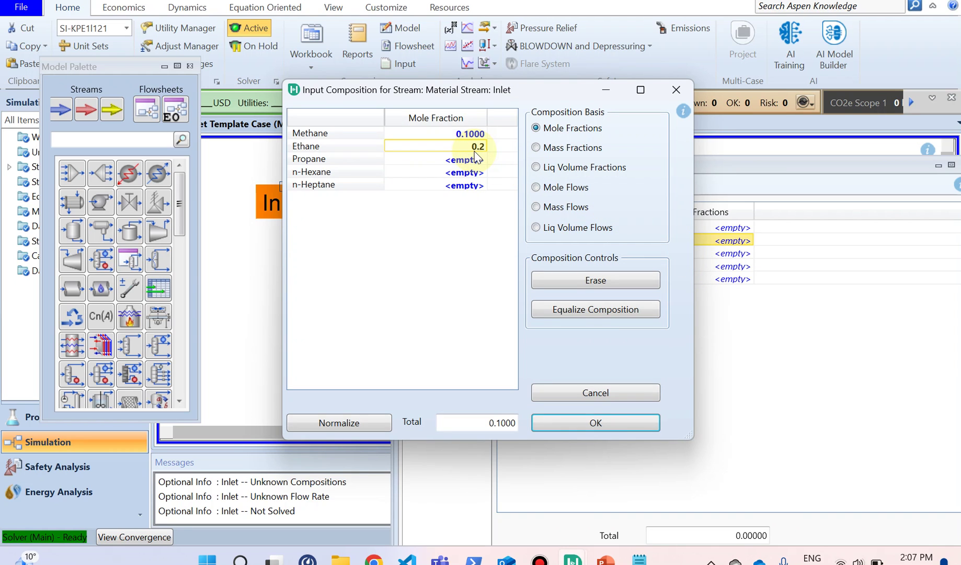
pyautogui.press('Return')
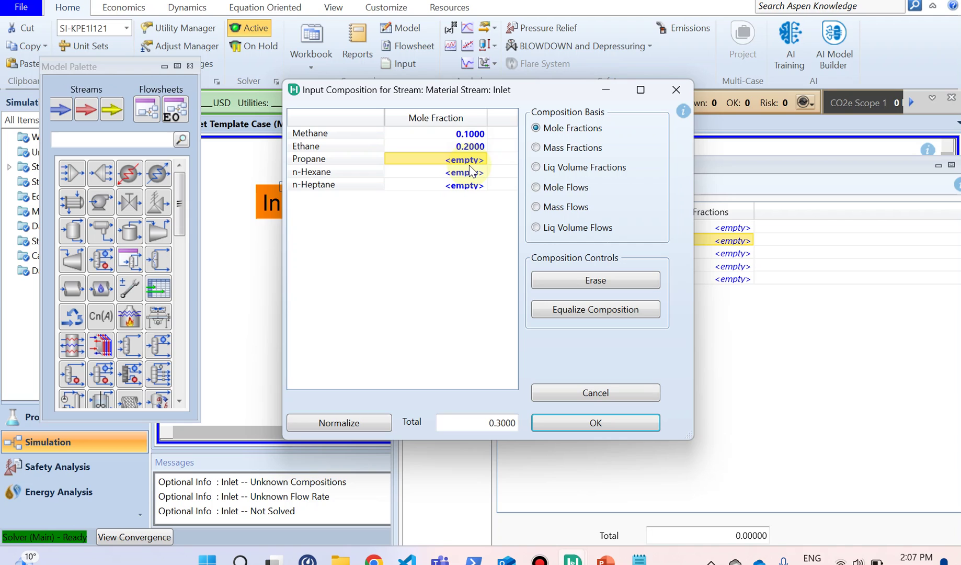
# - Enter propane 0.3, n-hexane 0.2 and n-heptane 0.2, and accept the composition
pyautogui.click(469, 164)
pyautogui.write('.3')
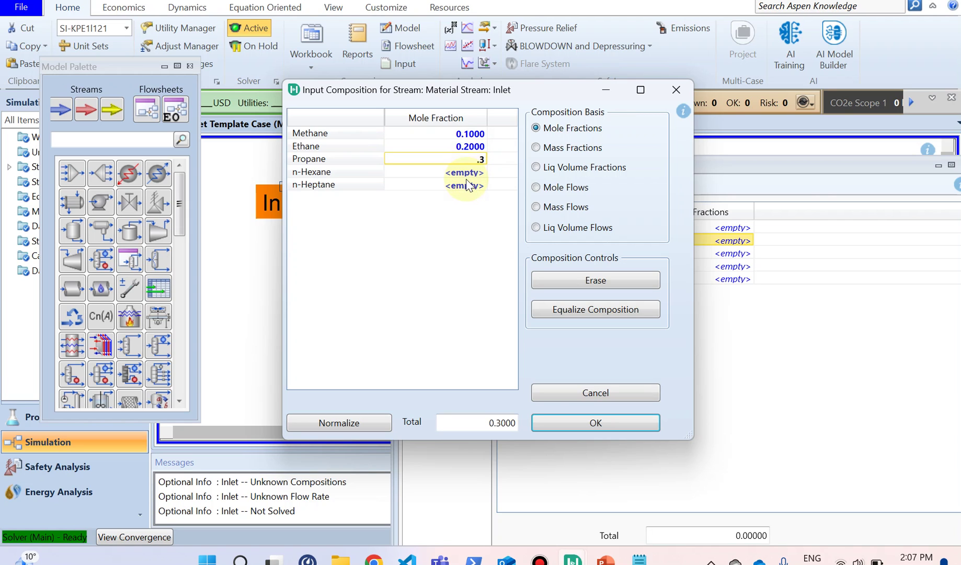
pyautogui.press('Return')
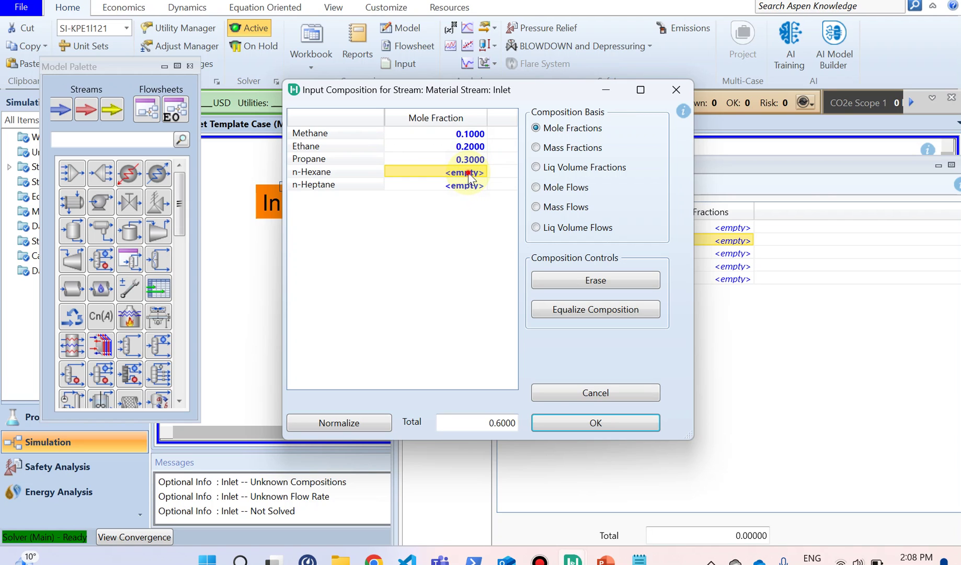
pyautogui.click(469, 175)
pyautogui.write('.2')
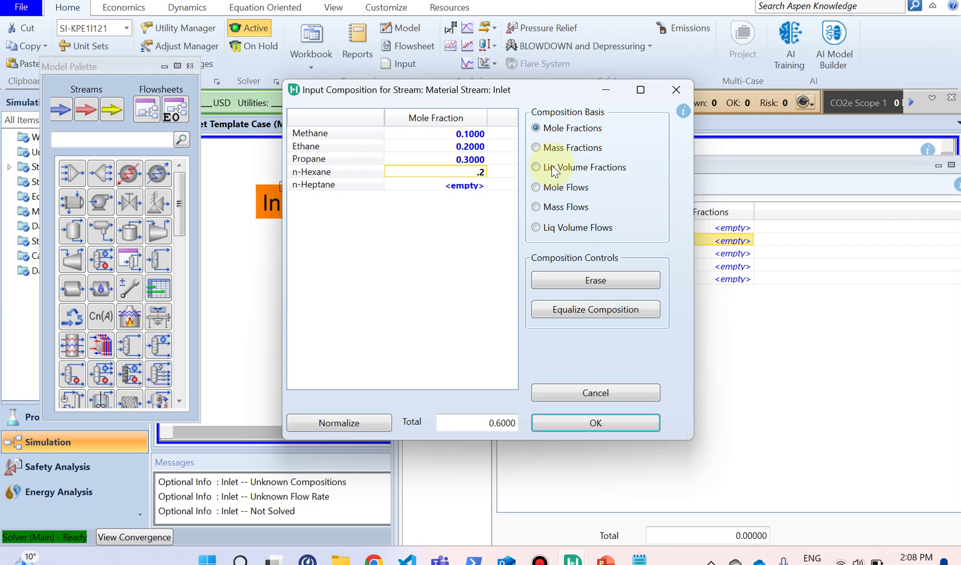
pyautogui.click(484, 187)
pyautogui.click(484, 187)
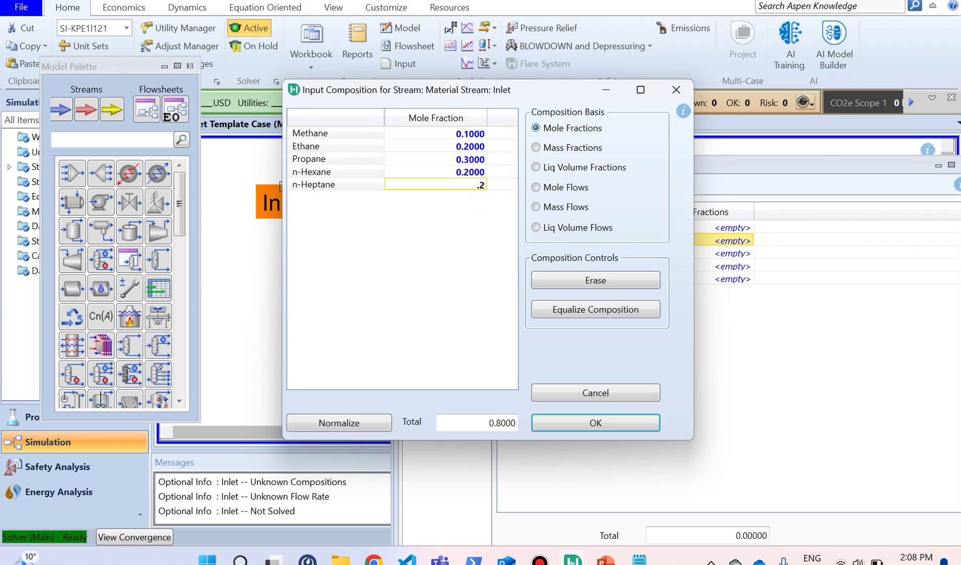
pyautogui.press('Up')
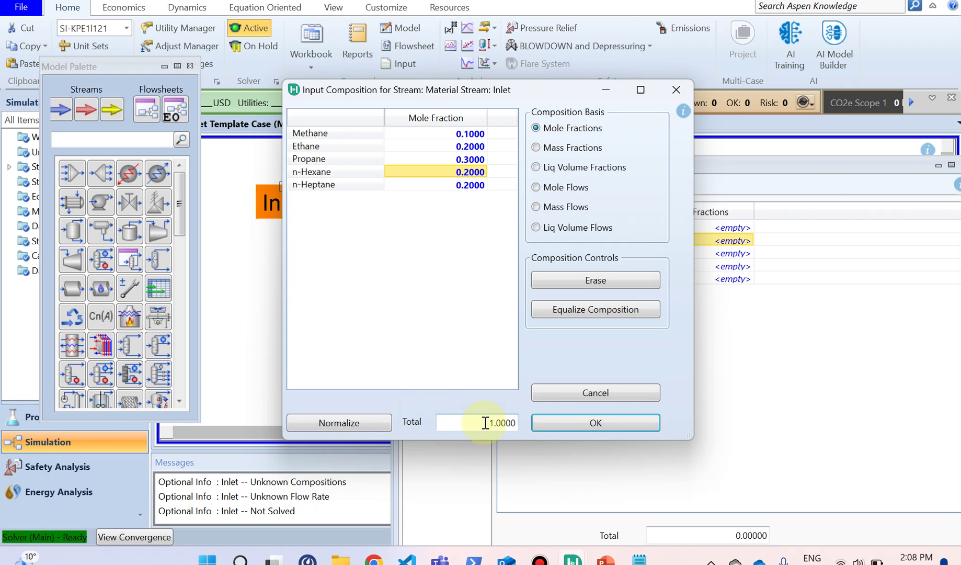
pyautogui.click(592, 431)
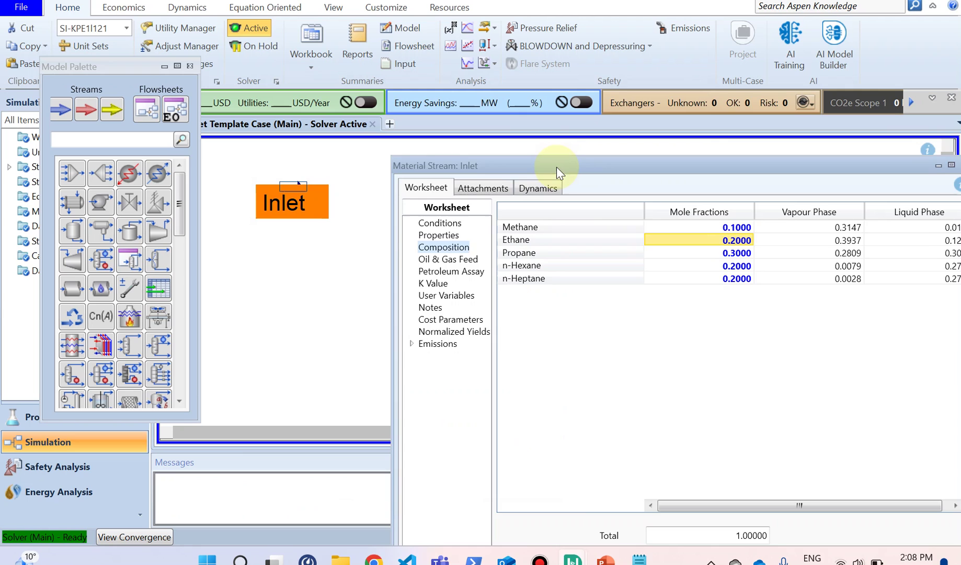
# - Review the solved Inlet conditions, vapour fraction 0.2719, then close the stream window
pyautogui.moveTo(556, 167); pyautogui.dragTo(437, 96)
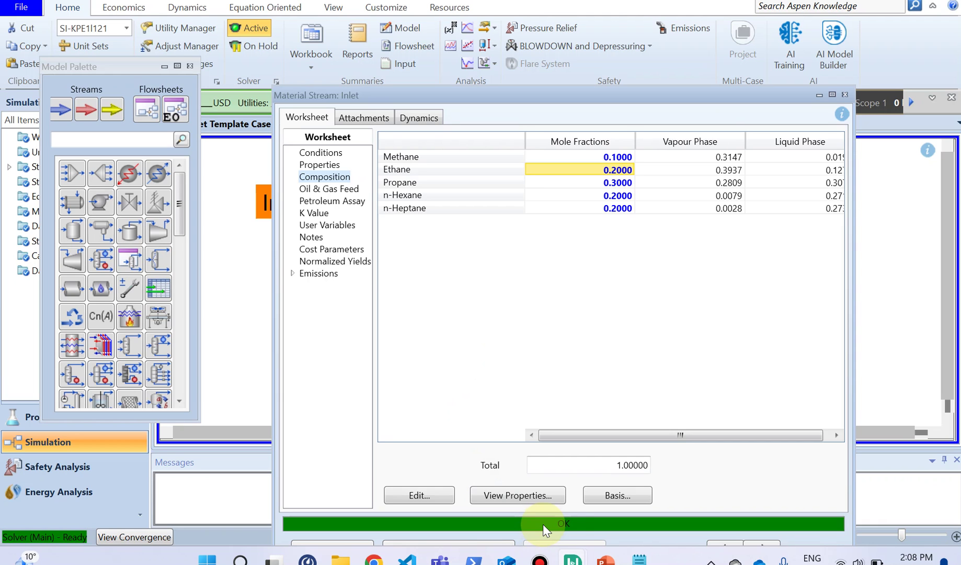
pyautogui.click(316, 166)
pyautogui.click(324, 151)
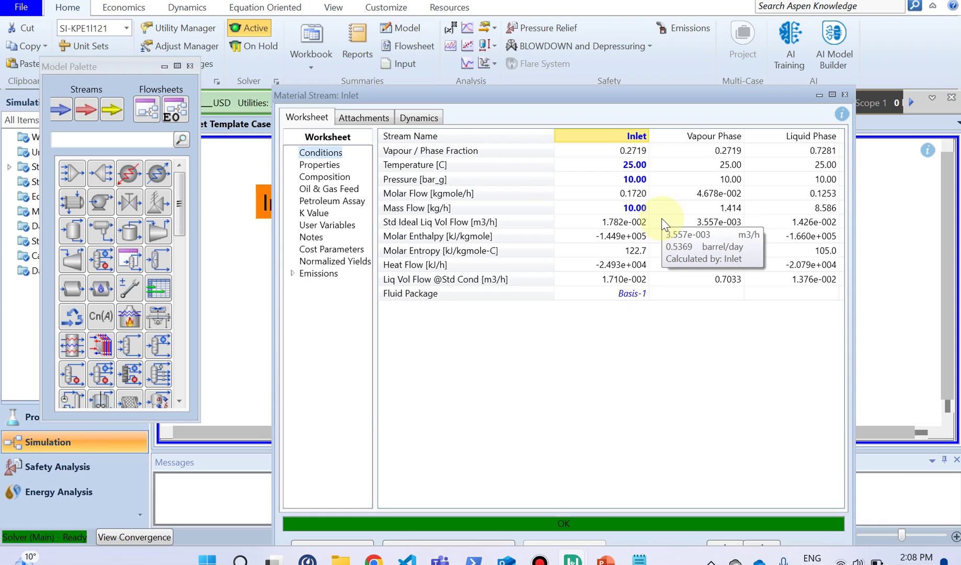
pyautogui.moveTo(646, 191)
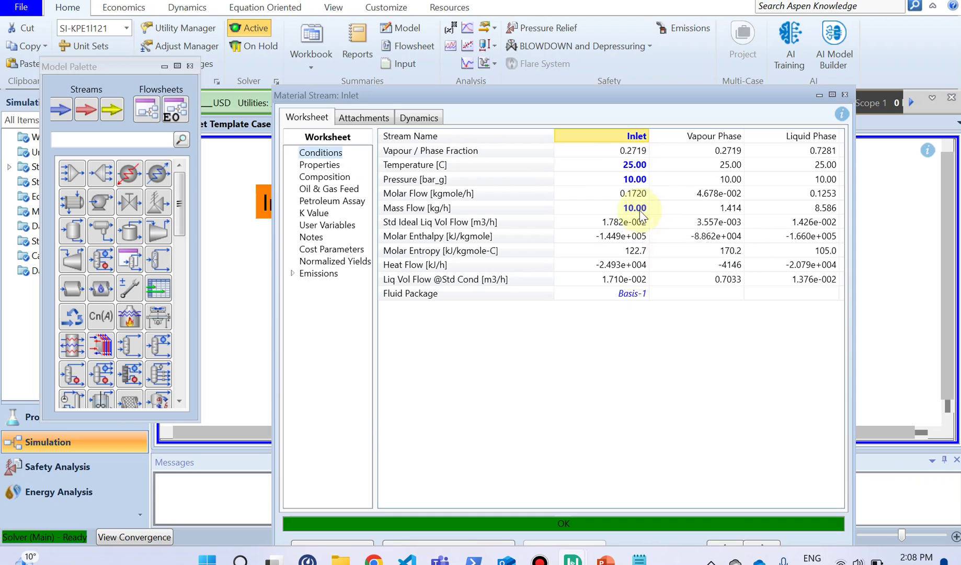
pyautogui.moveTo(639, 214)
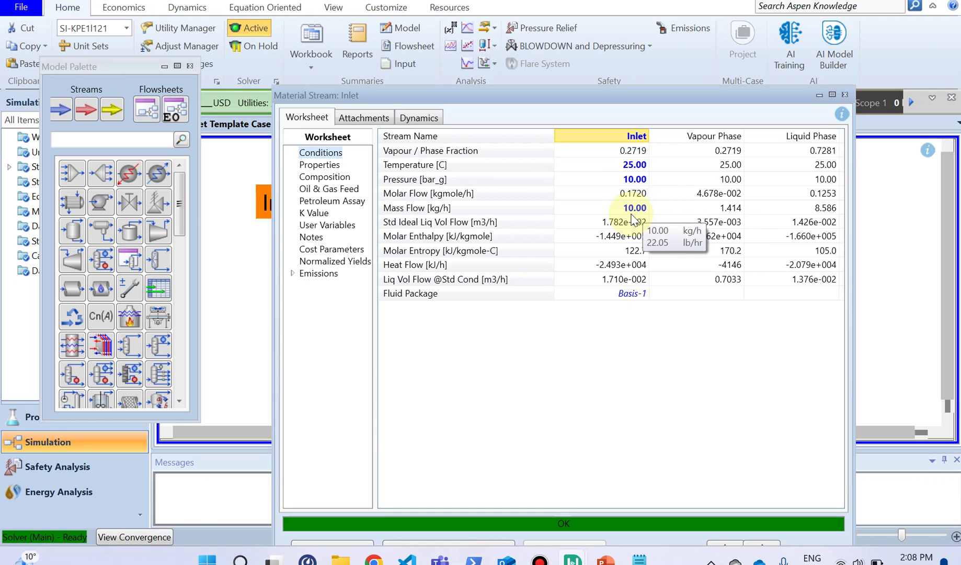
pyautogui.moveTo(689, 241)
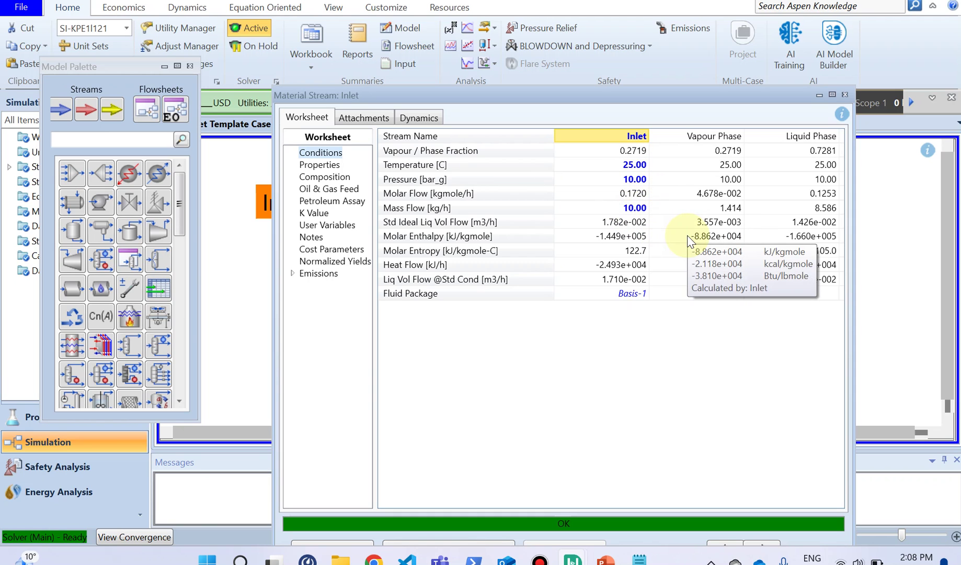
pyautogui.moveTo(623, 289)
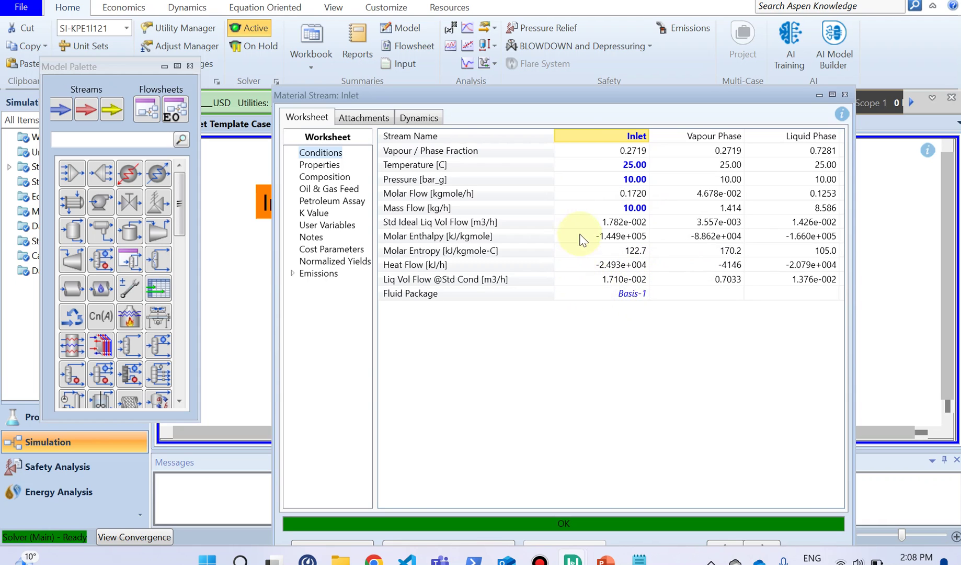
pyautogui.moveTo(751, 186)
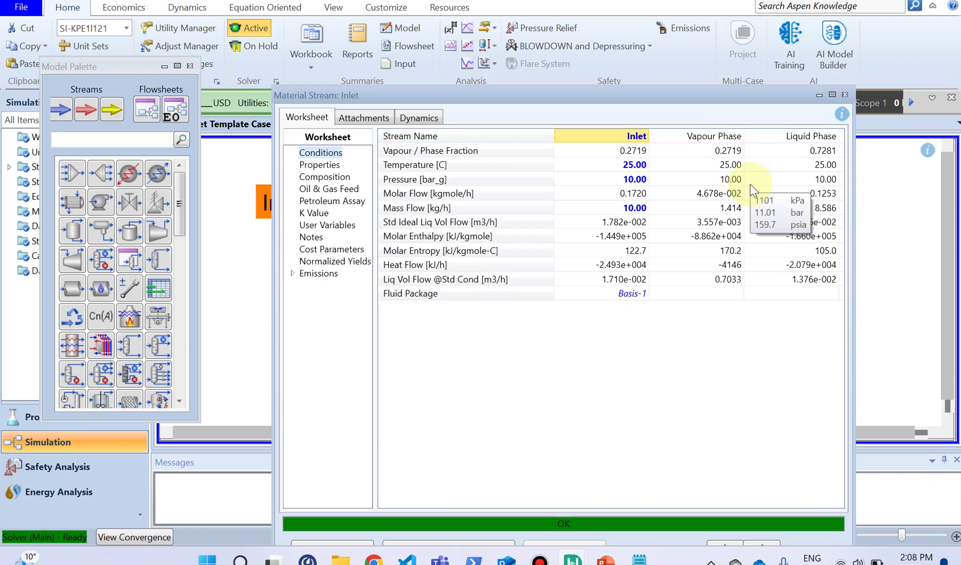
pyautogui.click(845, 95)
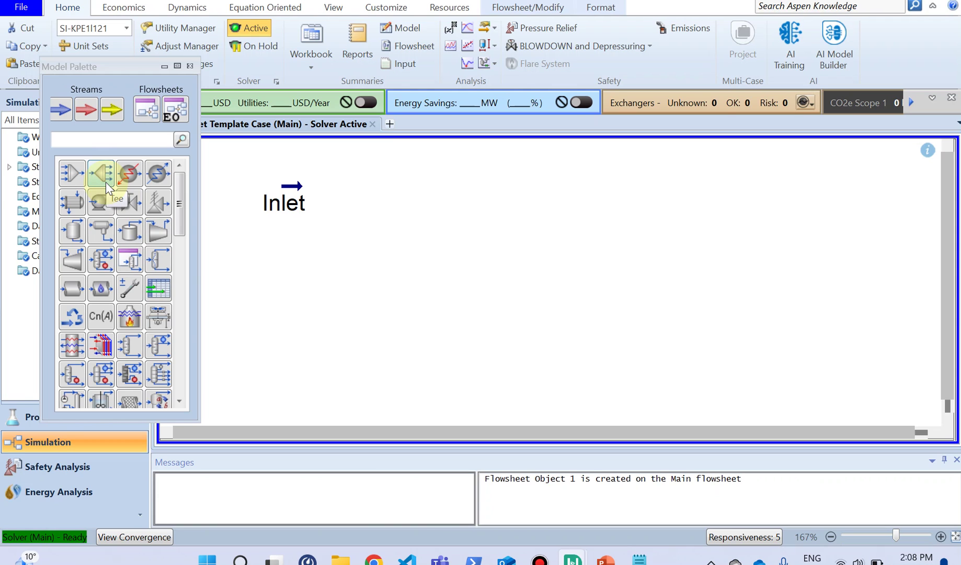
# - Place a Tee, TEE-100, beside the Inlet stream and open its property view
pyautogui.moveTo(106, 183); pyautogui.dragTo(378, 220)
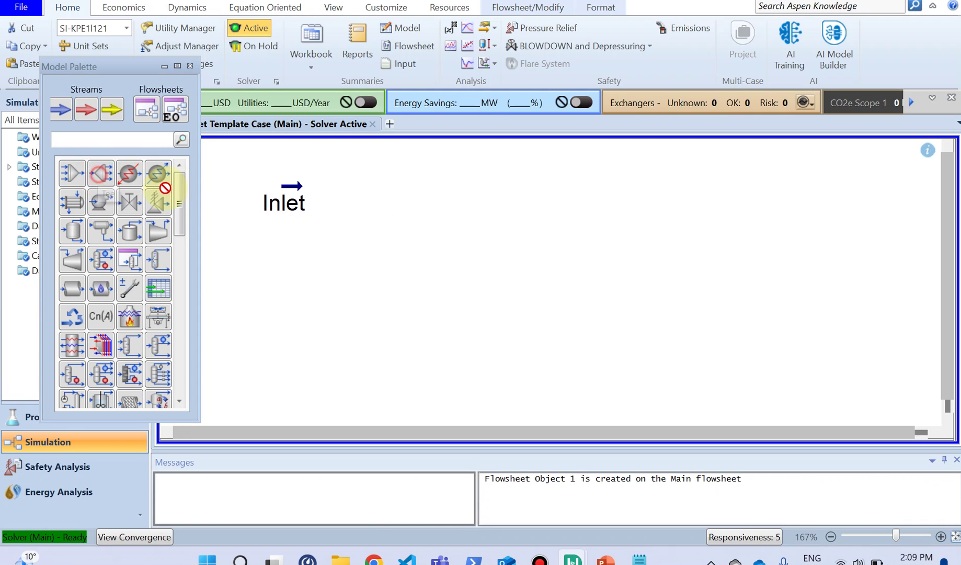
pyautogui.click(105, 182)
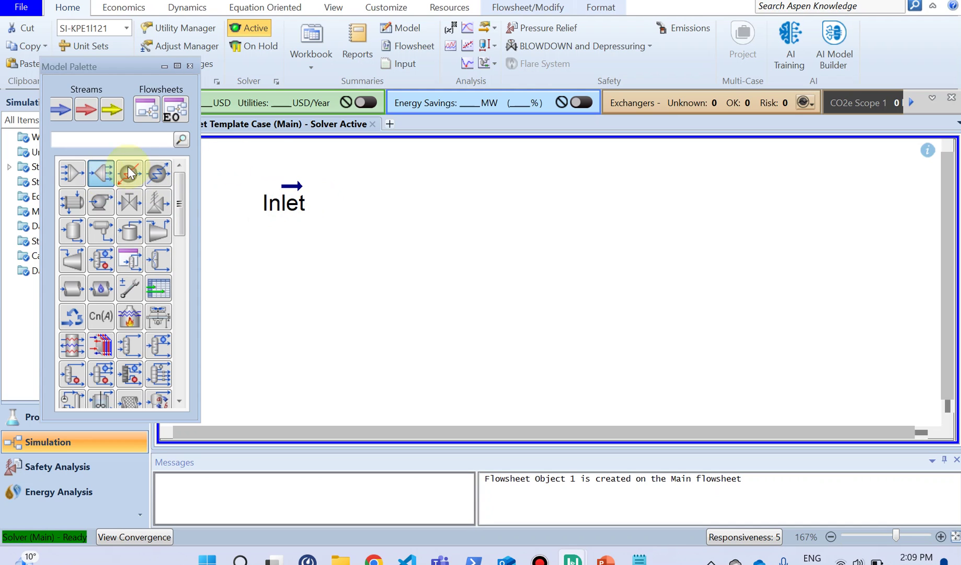
pyautogui.click(346, 228)
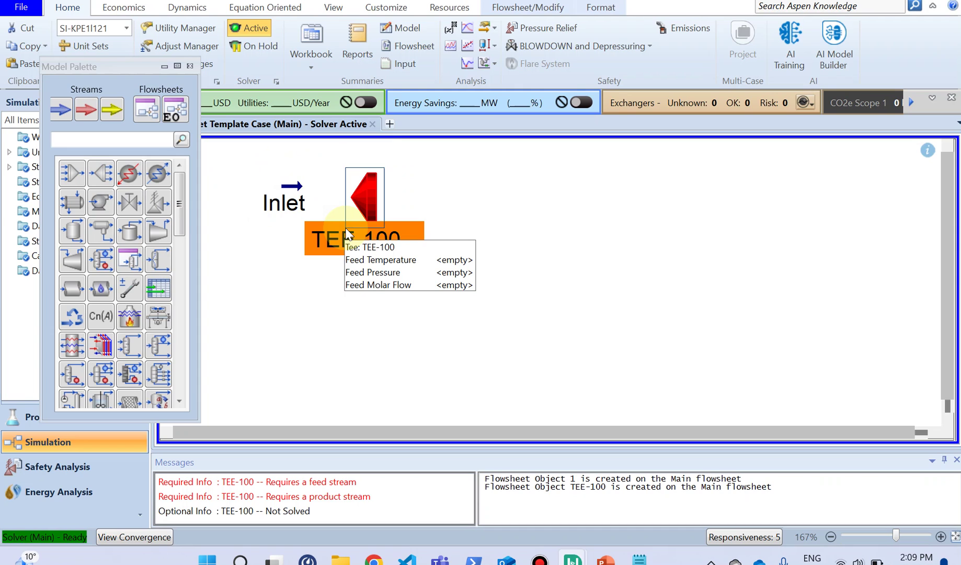
pyautogui.doubleClick(362, 200)
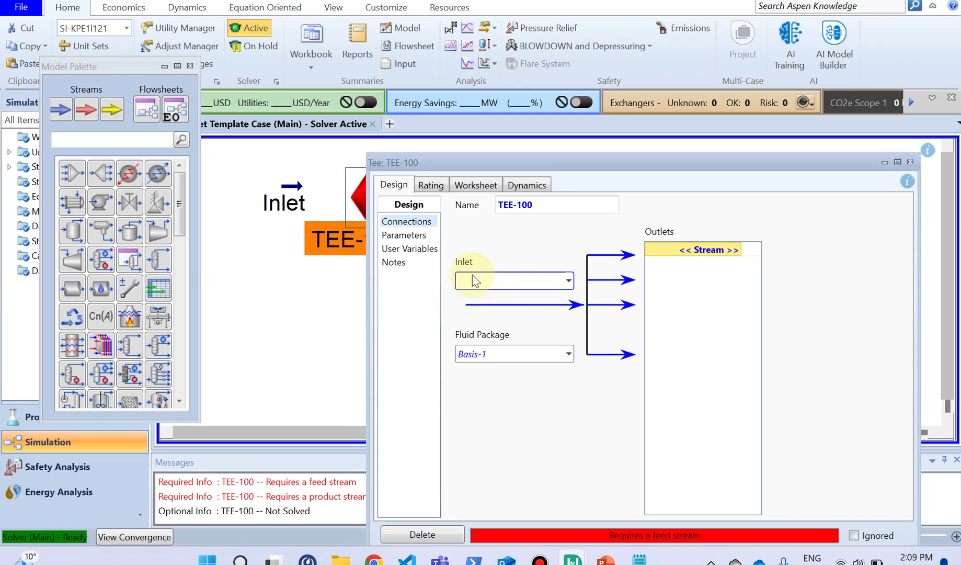
# - Connect the Inlet stream as the feed of TEE-100
pyautogui.click(568, 280)
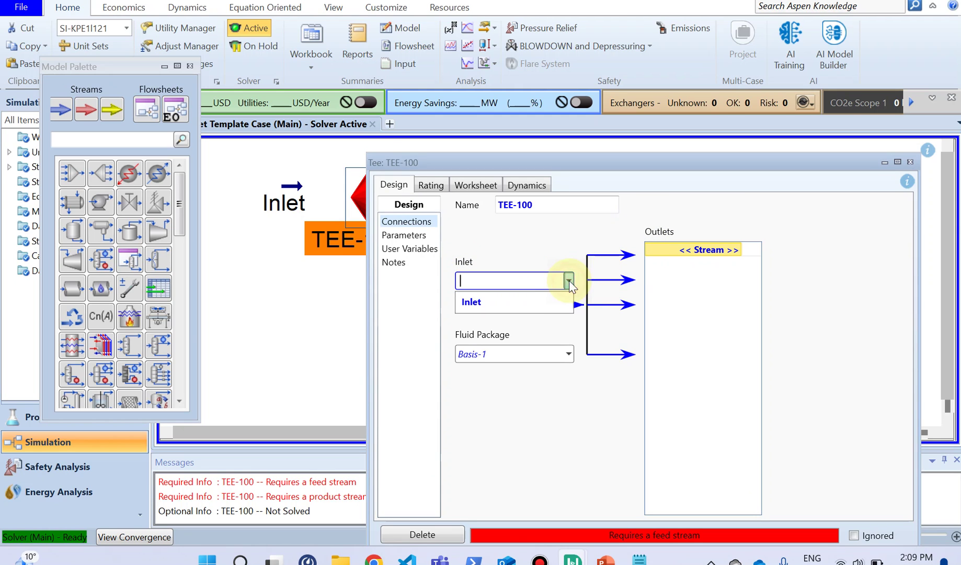
pyautogui.click(531, 302)
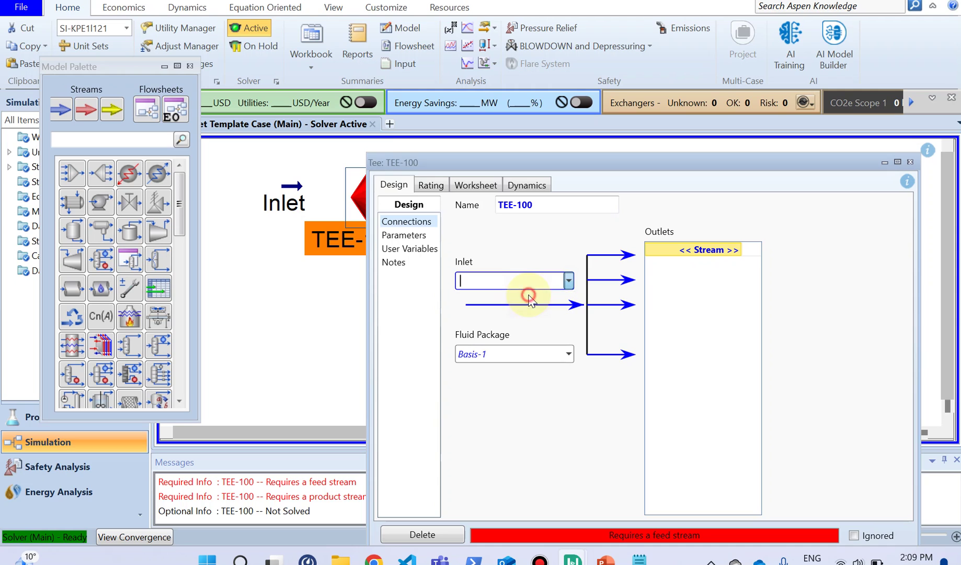
pyautogui.click(688, 253)
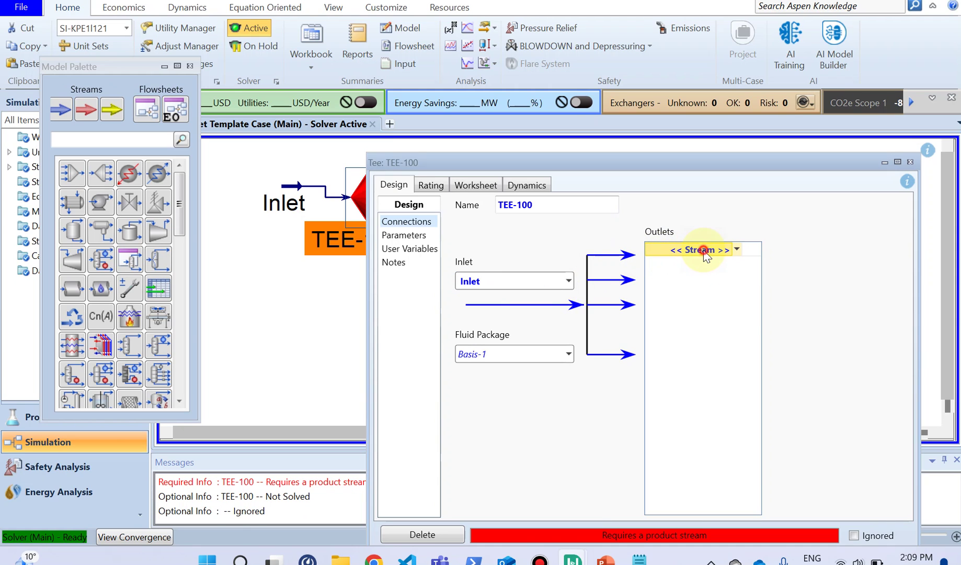
pyautogui.click(706, 252)
pyautogui.moveTo(715, 165); pyautogui.dragTo(690, 81)
# - Add outlet streams 60Percent and 40PErcent to the tee
pyautogui.click(686, 165)
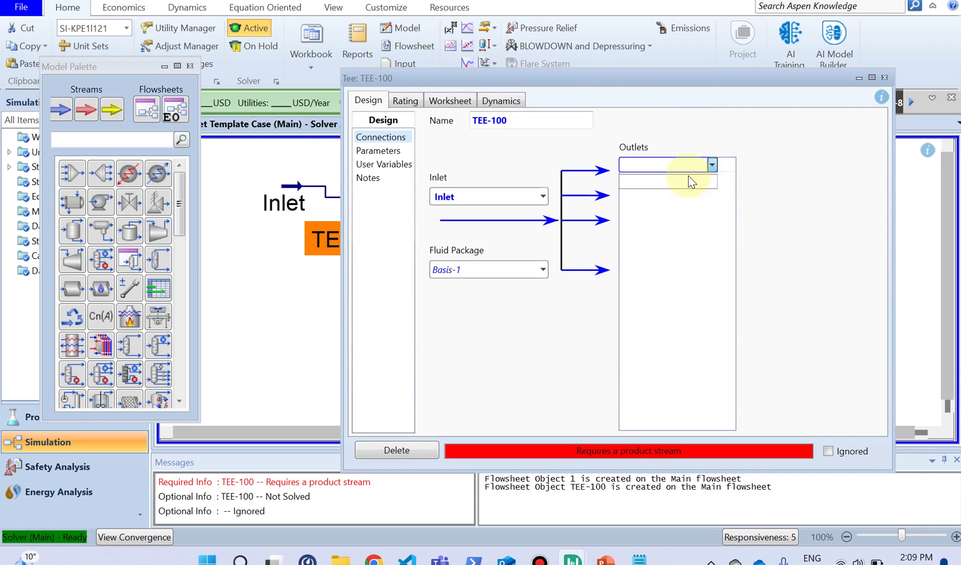
pyautogui.write('60Percent')
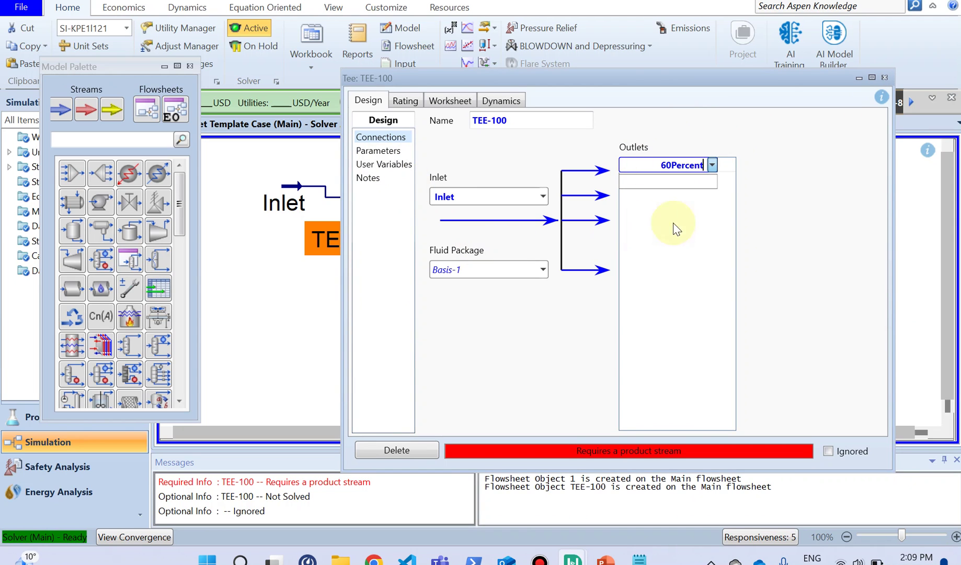
pyautogui.click(691, 183)
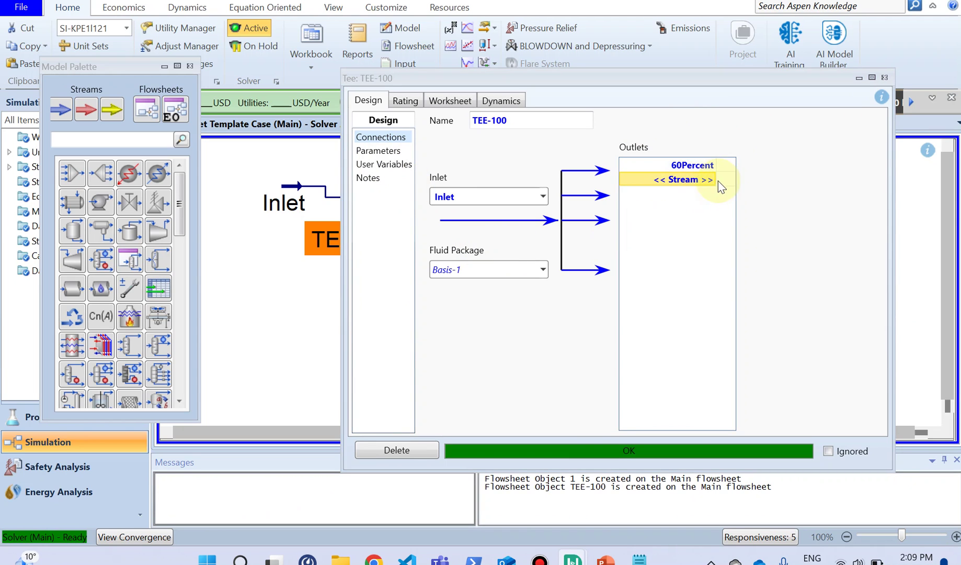
pyautogui.click(691, 181)
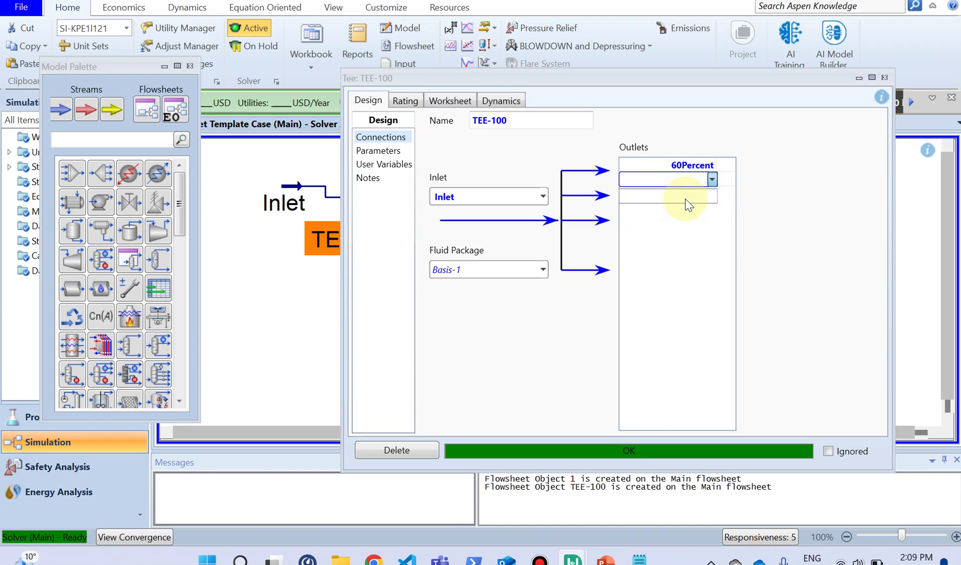
pyautogui.click(682, 183)
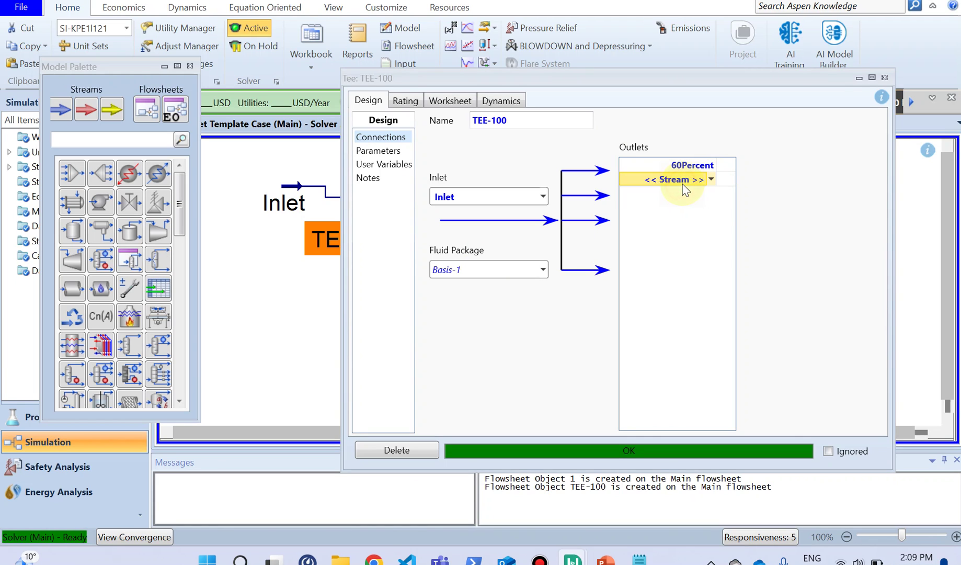
pyautogui.click(713, 180)
pyautogui.write('40')
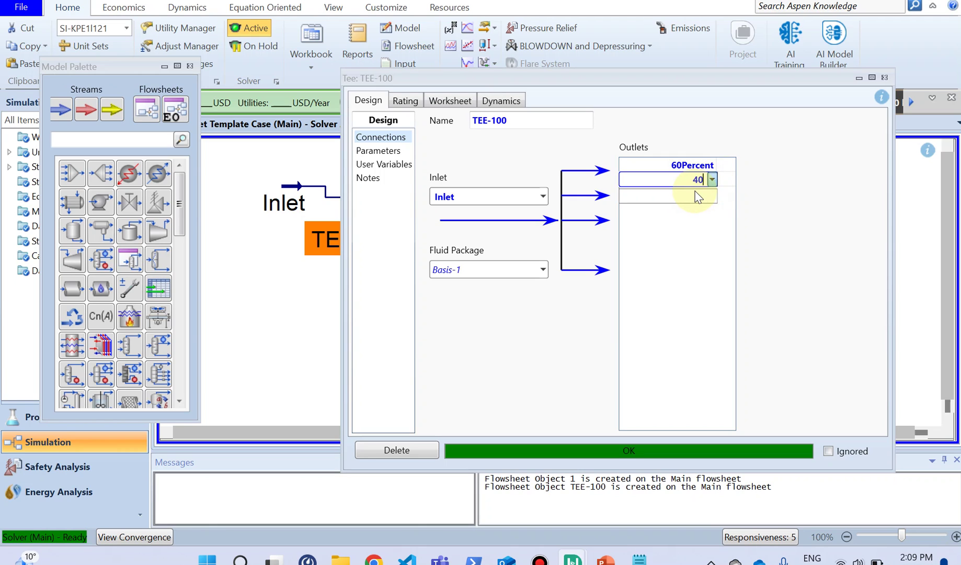
pyautogui.write('PErcent')
pyautogui.press('Return')
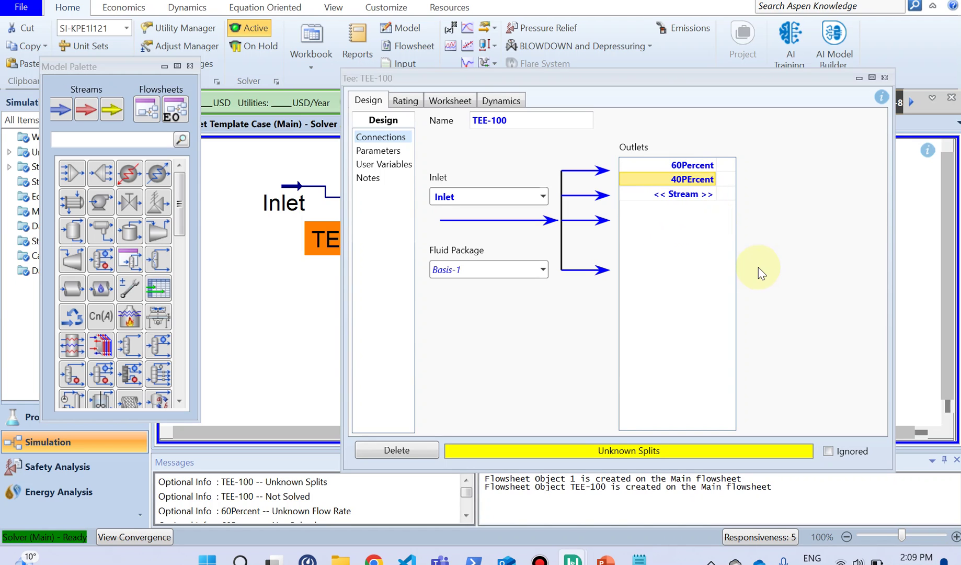
# - Give the 60Percent outlet a 6 kg/h mass flow and close its window
pyautogui.doubleClick(693, 165)
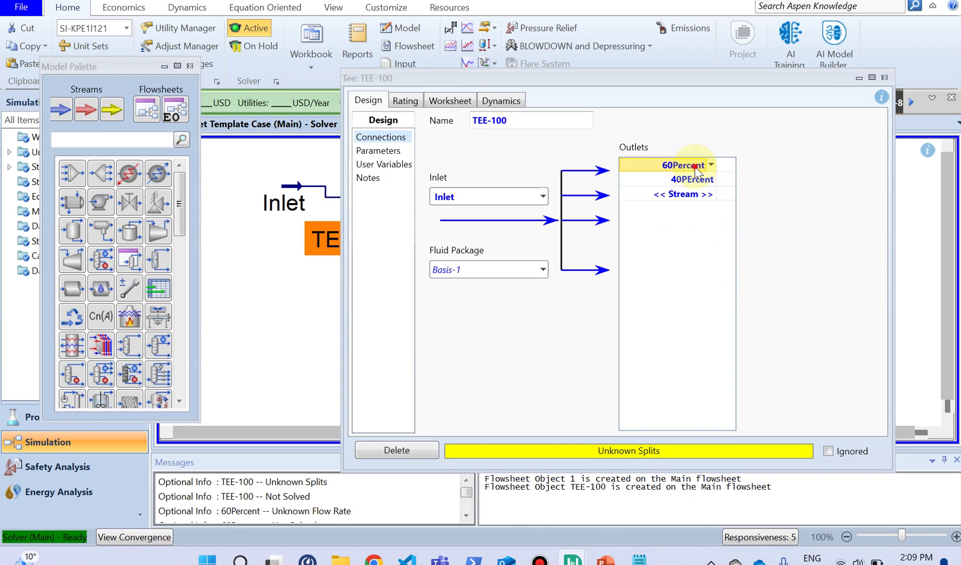
pyautogui.moveTo(695, 157); pyautogui.dragTo(527, 97)
pyautogui.click(580, 211)
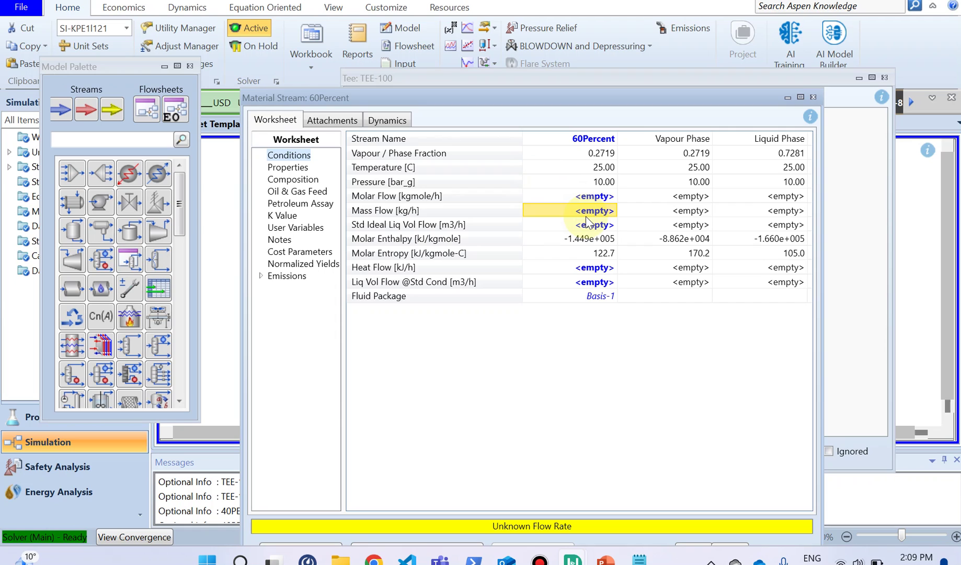
pyautogui.write('6')
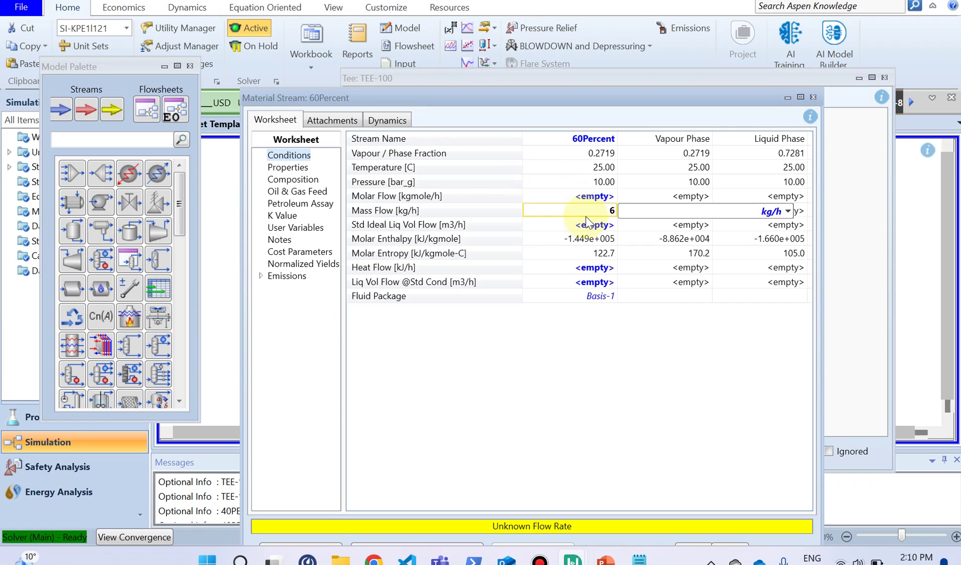
pyautogui.click(573, 253)
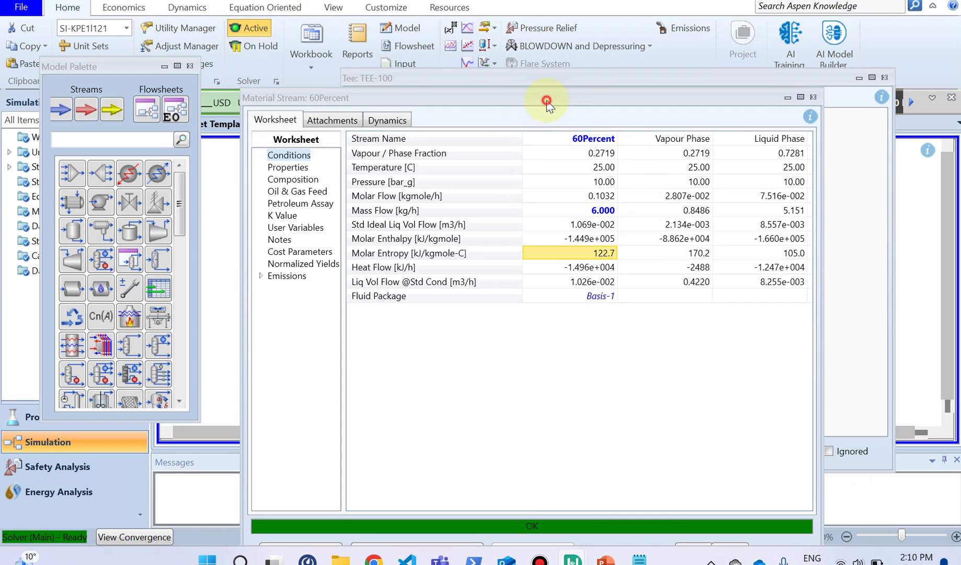
pyautogui.moveTo(548, 102); pyautogui.dragTo(523, 87)
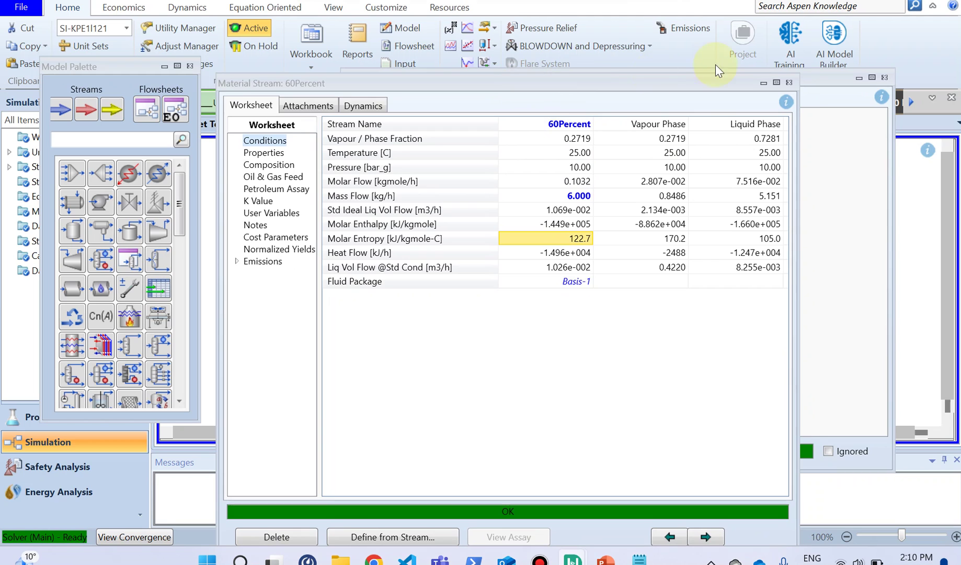
pyautogui.click(789, 82)
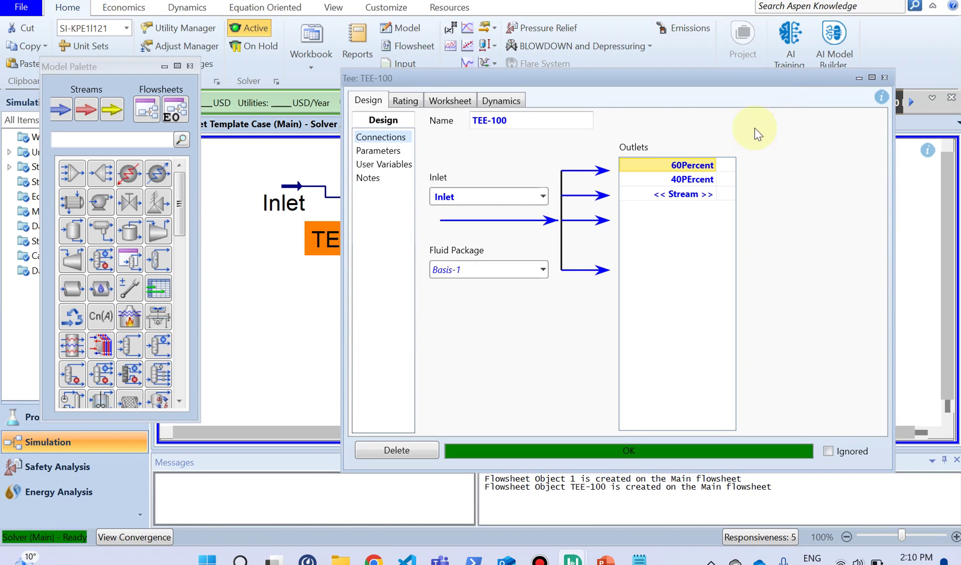
# - Open the 40PErcent stream worksheet and confirm its calculated mass flow of 4.000 kg/h
pyautogui.doubleClick(683, 179)
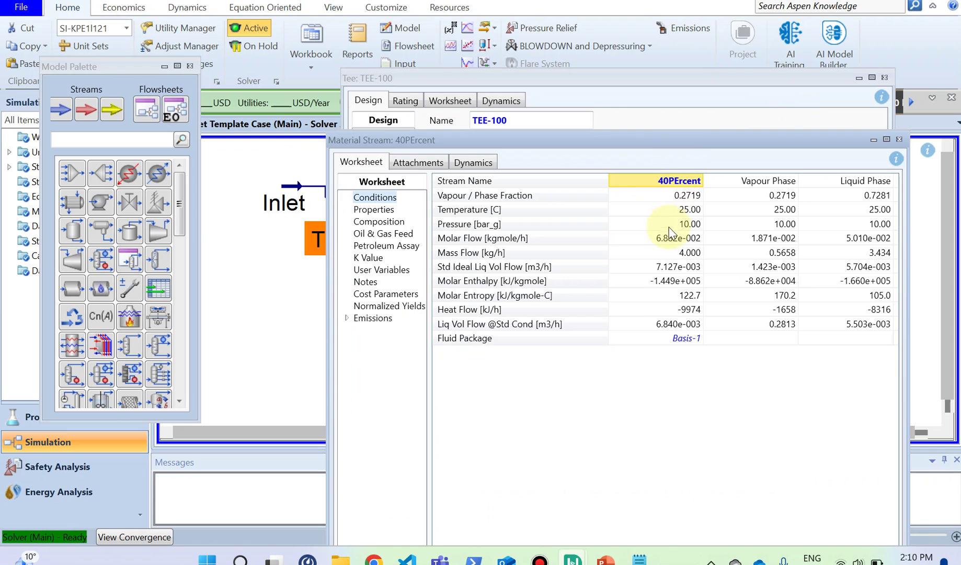
pyautogui.moveTo(684, 253)
pyautogui.moveTo(687, 150); pyautogui.dragTo(675, 112)
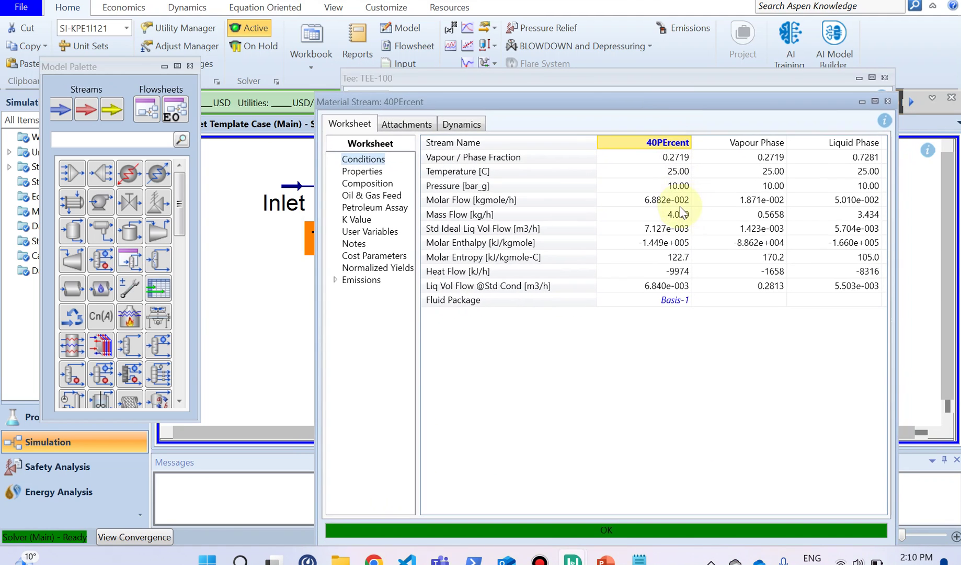
pyautogui.moveTo(682, 221)
# - Close the 40PErcent stream and TEE-100 windows and clear the flowsheet selection
pyautogui.click(887, 101)
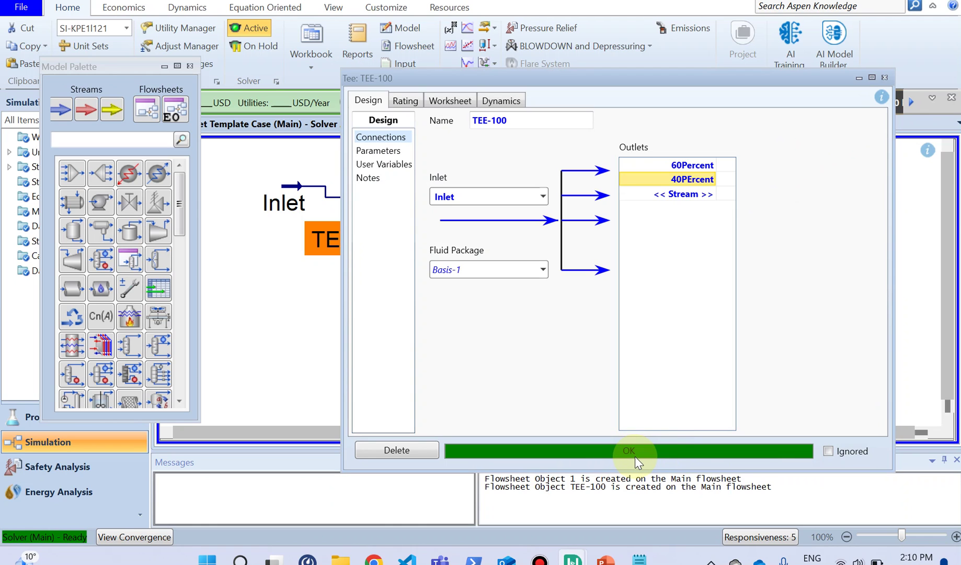
pyautogui.click(884, 79)
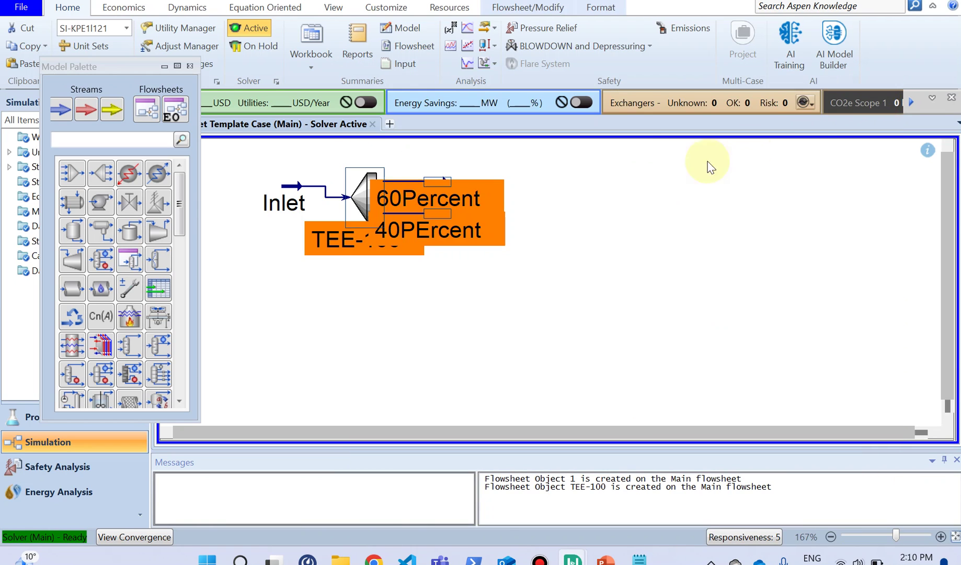
pyautogui.click(577, 255)
# - Drag the 60Percent and 40PErcent outlet streams apart on the flowsheet
pyautogui.moveTo(473, 199); pyautogui.dragTo(582, 217)
pyautogui.moveTo(455, 239); pyautogui.dragTo(607, 350)
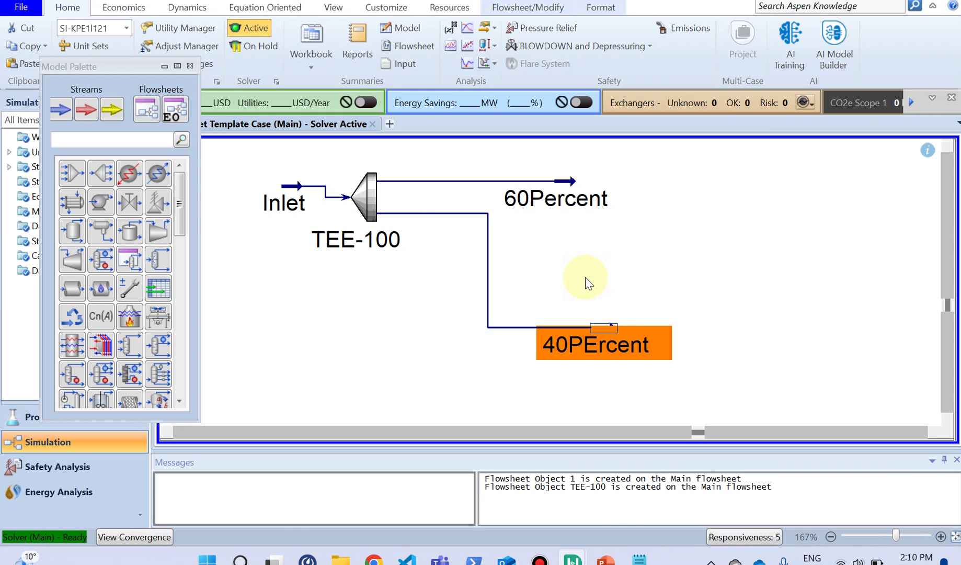
pyautogui.click(588, 194)
pyautogui.moveTo(588, 192); pyautogui.dragTo(622, 179)
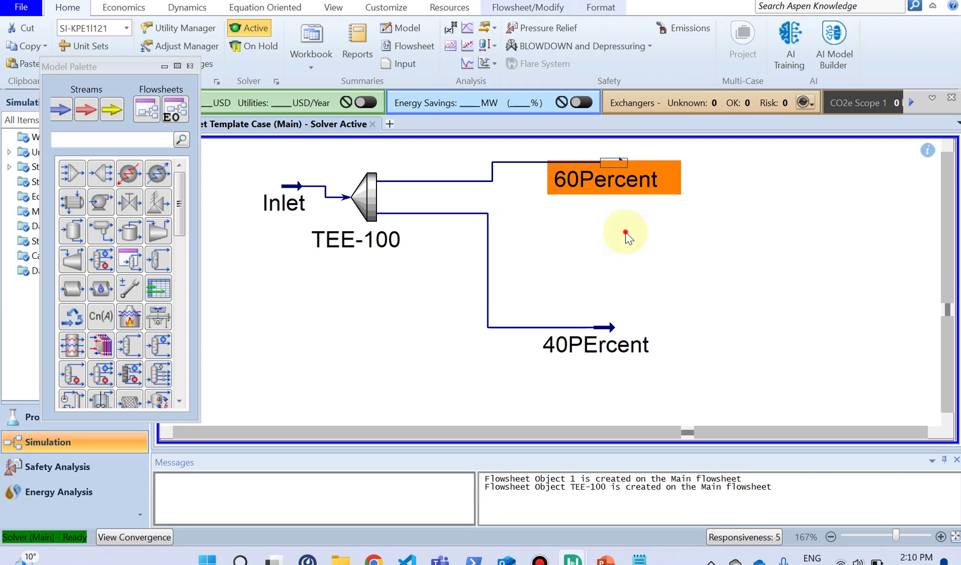
pyautogui.click(640, 248)
# - Show and refresh a 60Percent property table: 25.00 C, 10.00 bar_g, 0.1032 kgmole/h
pyautogui.click(613, 180)
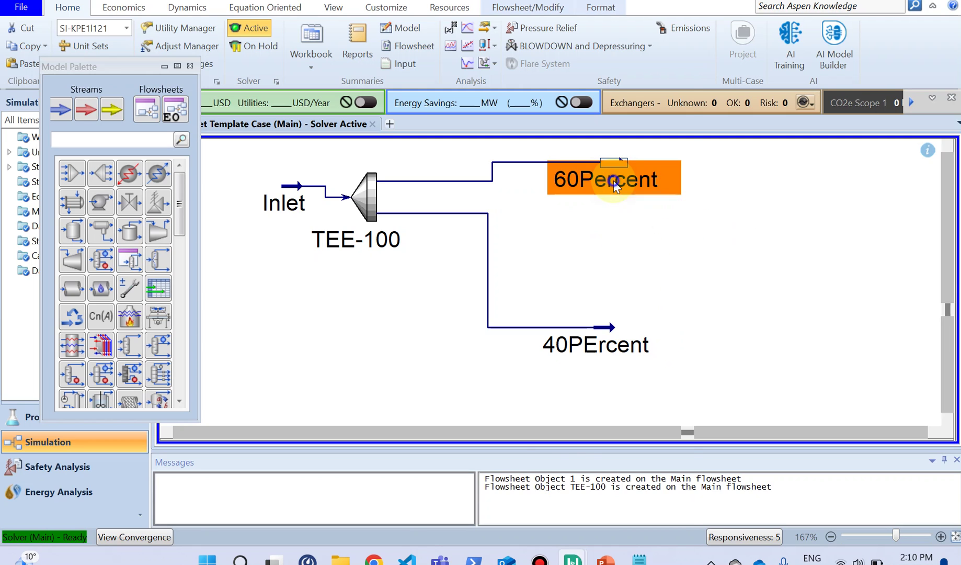
pyautogui.rightClick(614, 184)
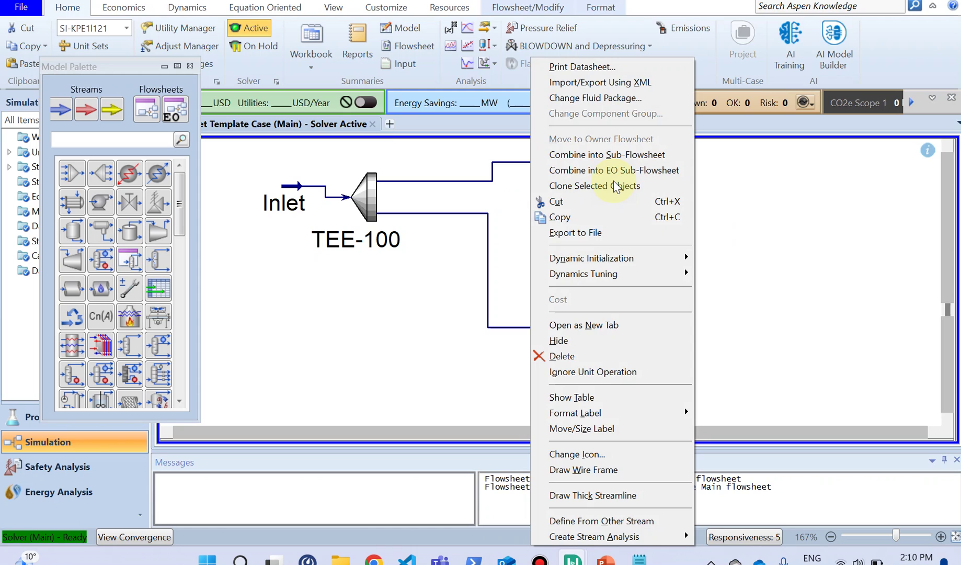
pyautogui.click(596, 400)
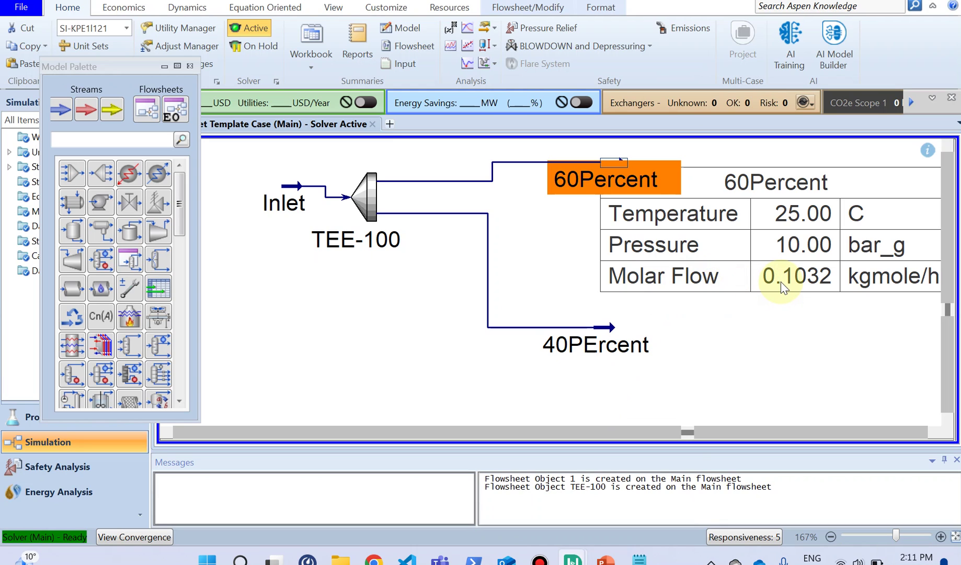
pyautogui.rightClick(764, 261)
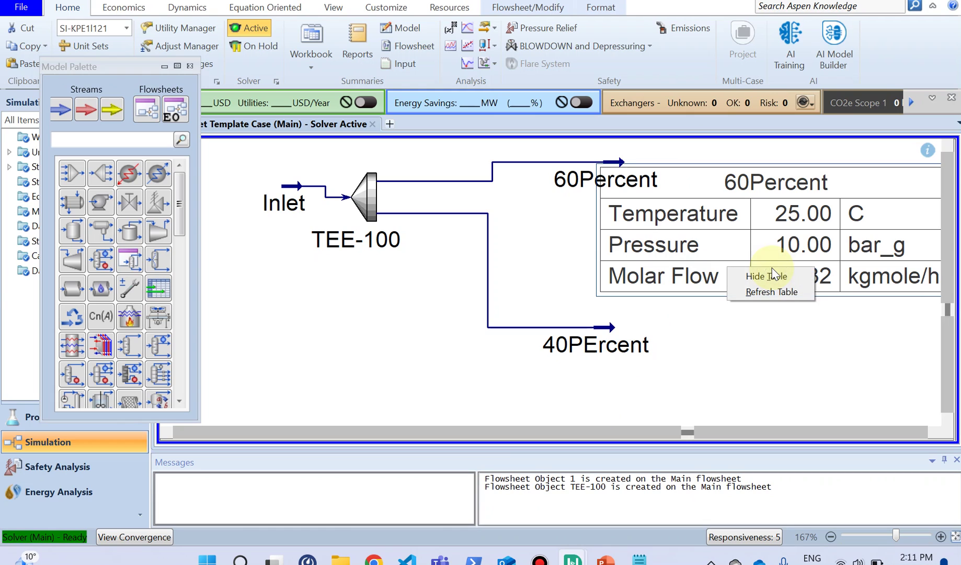
pyautogui.click(790, 290)
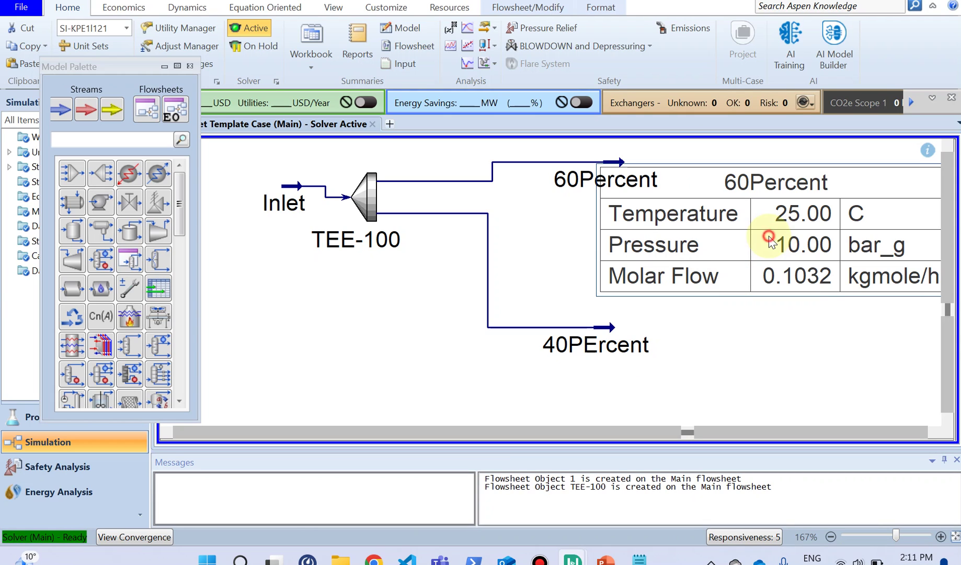
# - Add the Mass Flow variable (6.000 kg/h) as a new row in the 60Percent table
pyautogui.doubleClick(770, 236)
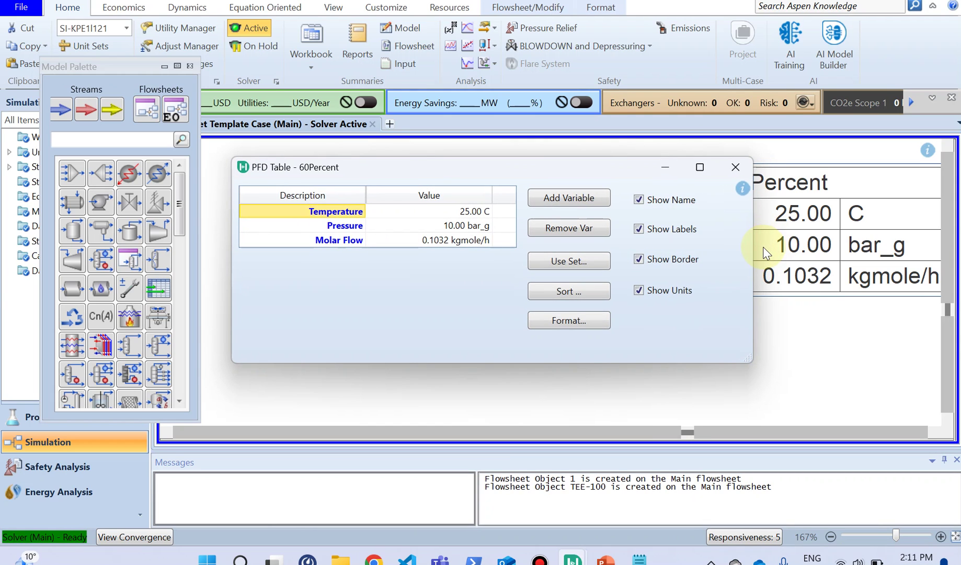
pyautogui.click(590, 208)
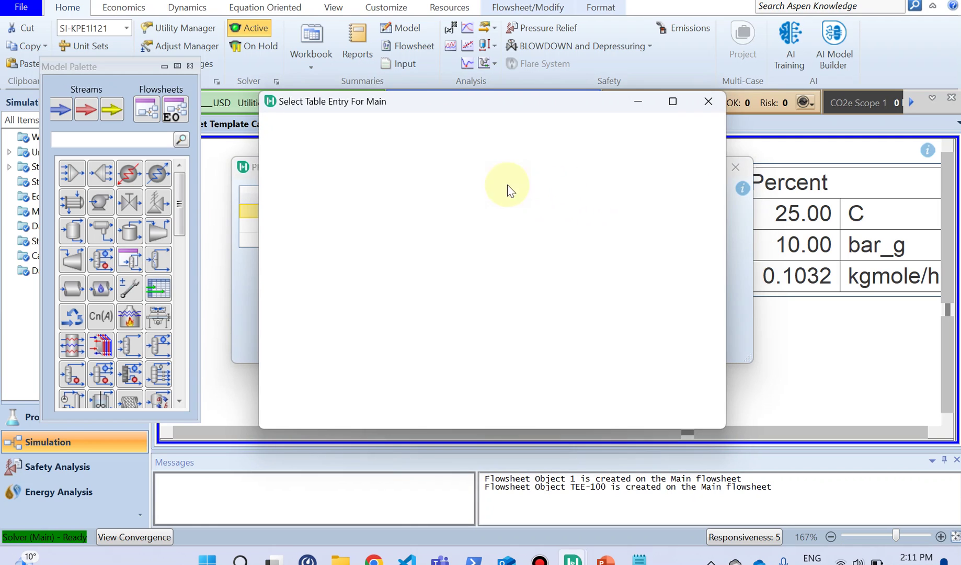
pyautogui.click(395, 131)
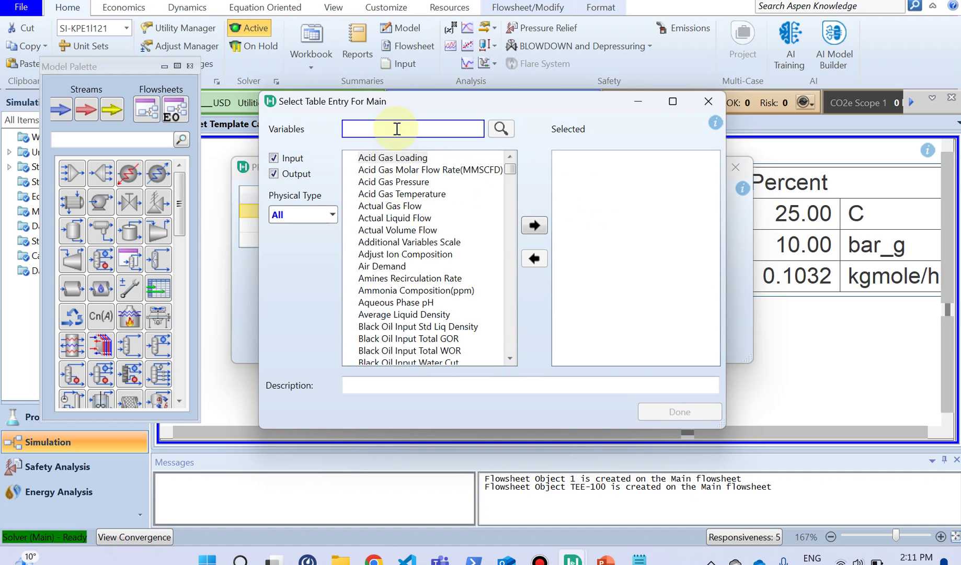
pyautogui.write('mass flow')
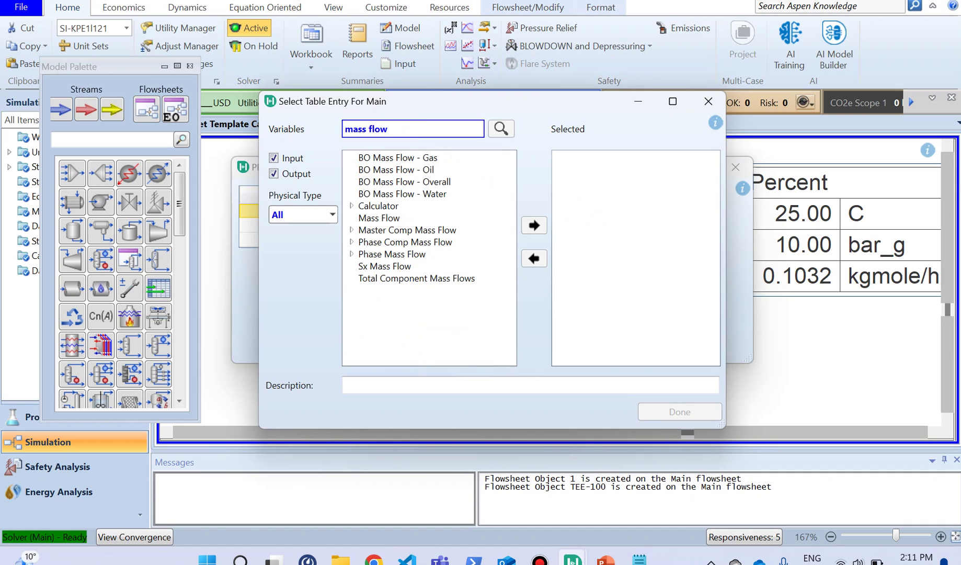
pyautogui.click(381, 217)
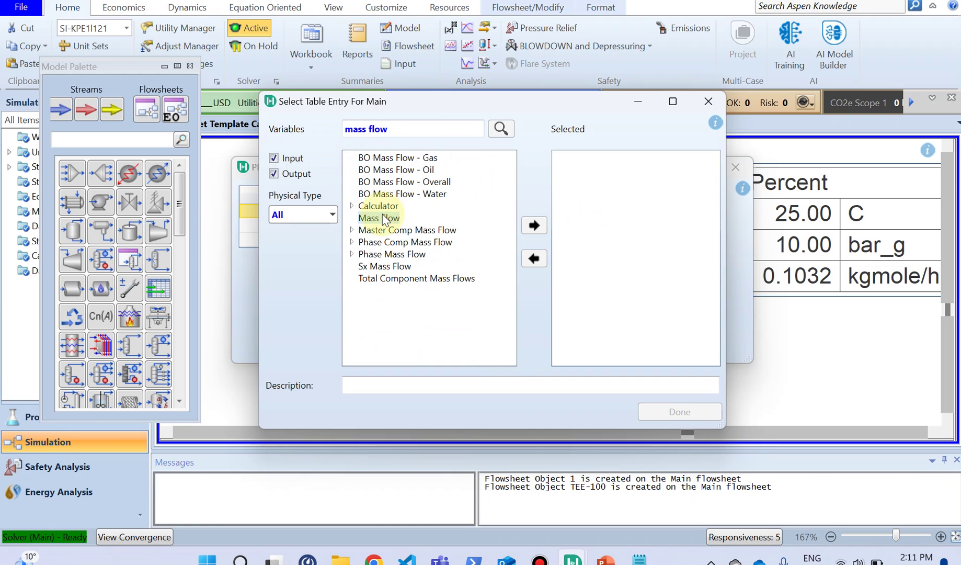
pyautogui.click(534, 225)
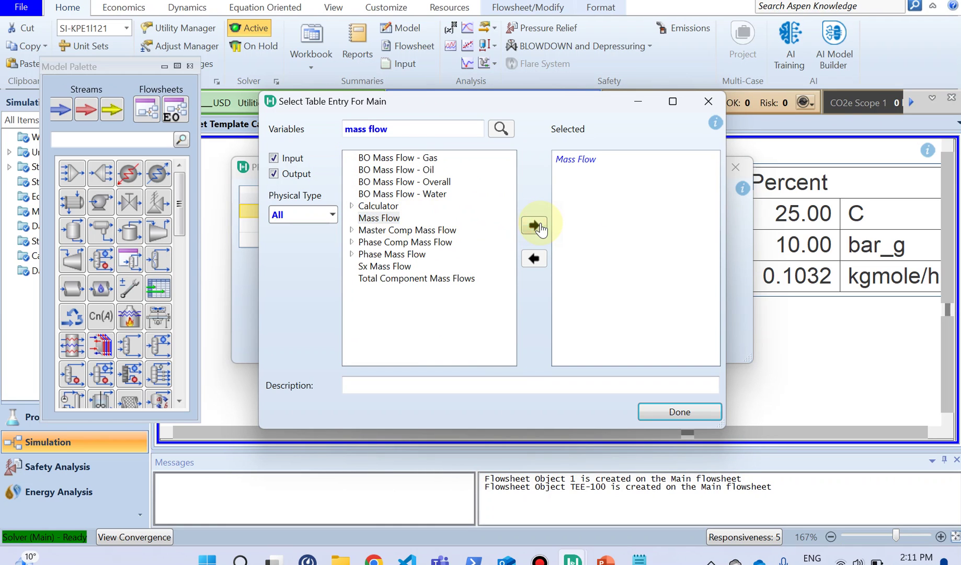
pyautogui.click(690, 413)
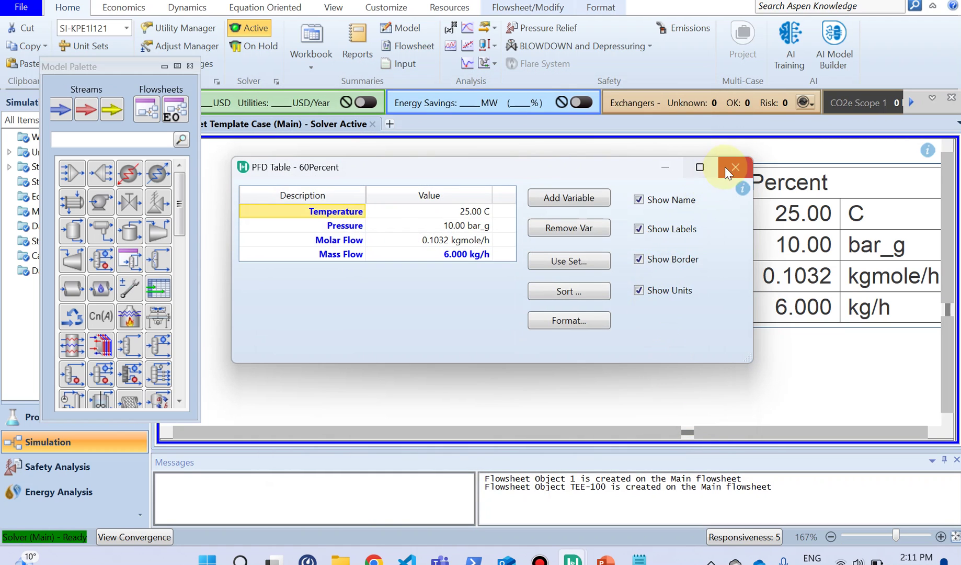
# - Shift the 60Percent table right and place an Inlet stream table below TEE-100
pyautogui.click(725, 167)
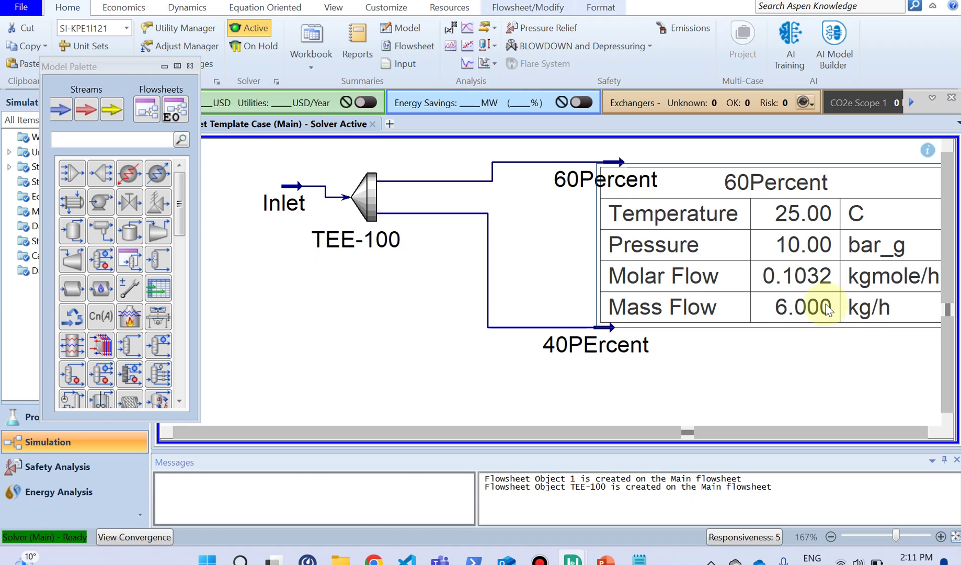
pyautogui.moveTo(647, 181); pyautogui.dragTo(703, 162)
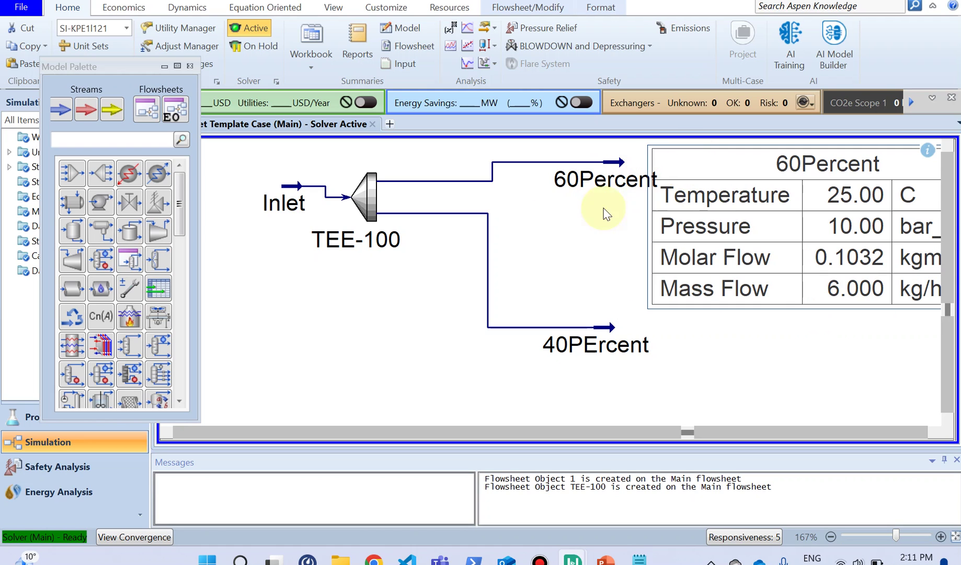
pyautogui.rightClick(296, 214)
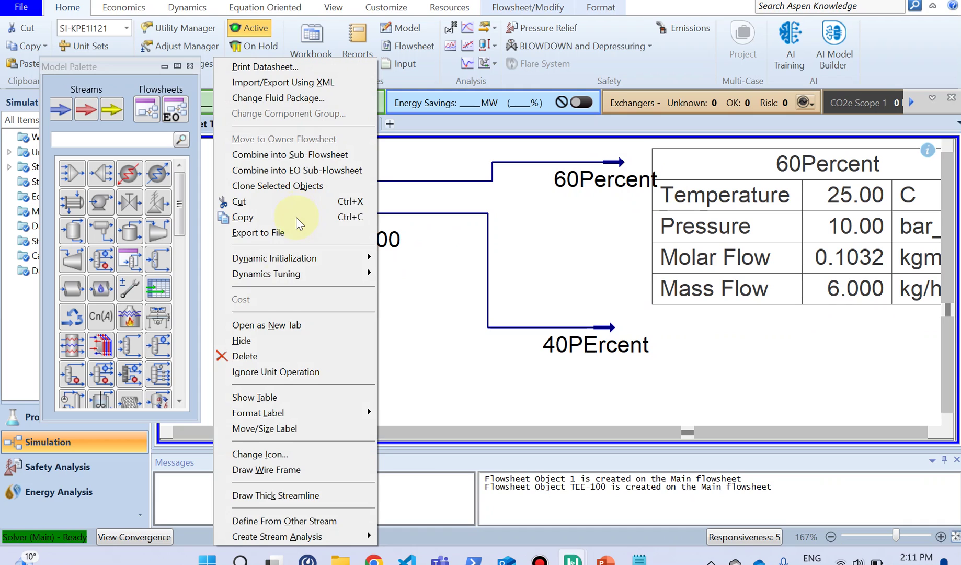
pyautogui.click(282, 397)
pyautogui.moveTo(389, 306); pyautogui.dragTo(297, 393)
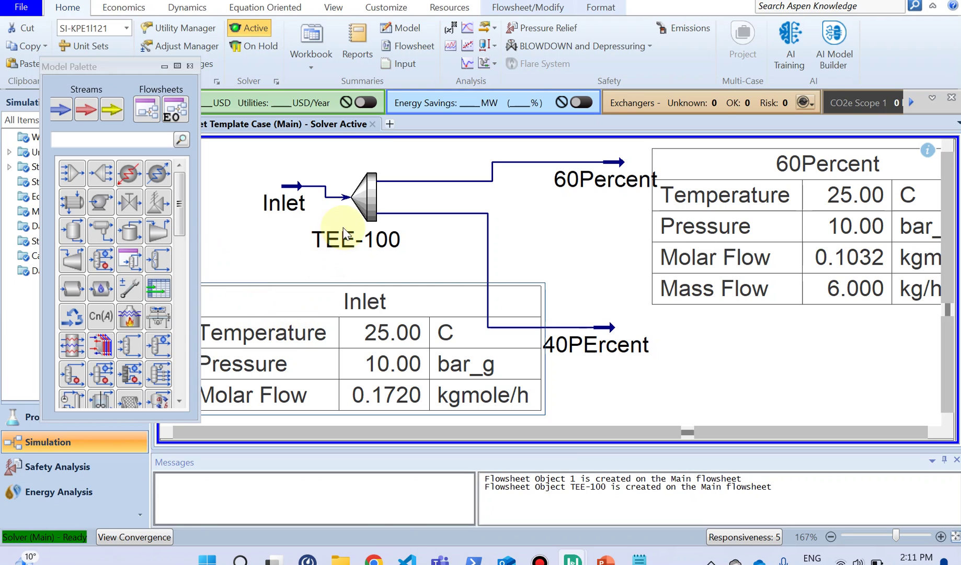
# - Create a custom Report1 in the Report Manager and close its empty Report Builder
pyautogui.click(348, 55)
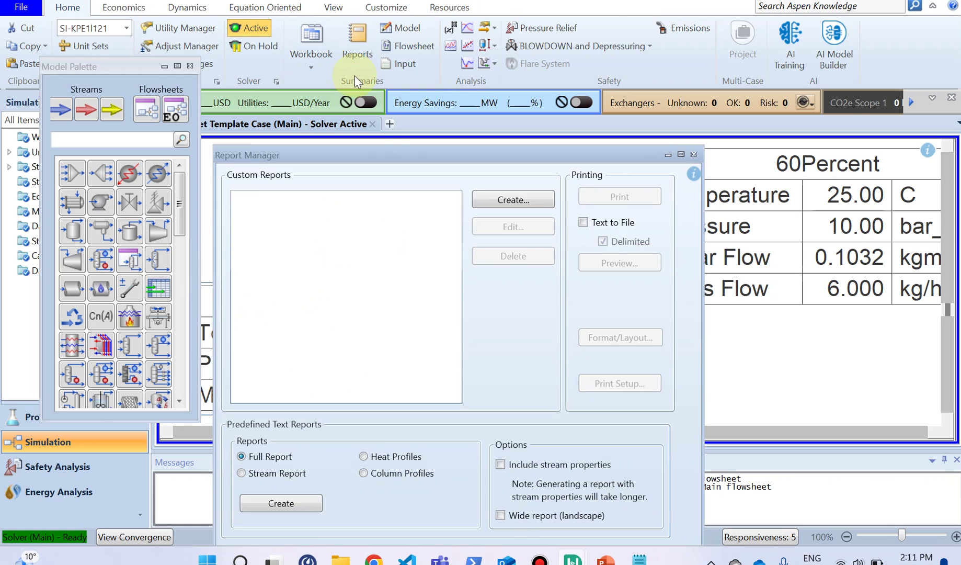
pyautogui.moveTo(386, 150); pyautogui.dragTo(375, 115)
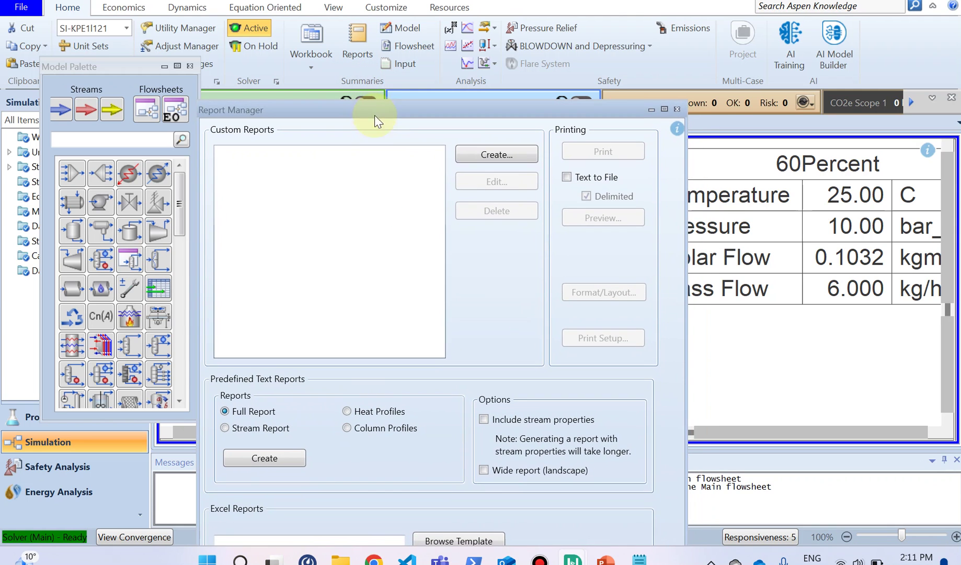
pyautogui.click(463, 157)
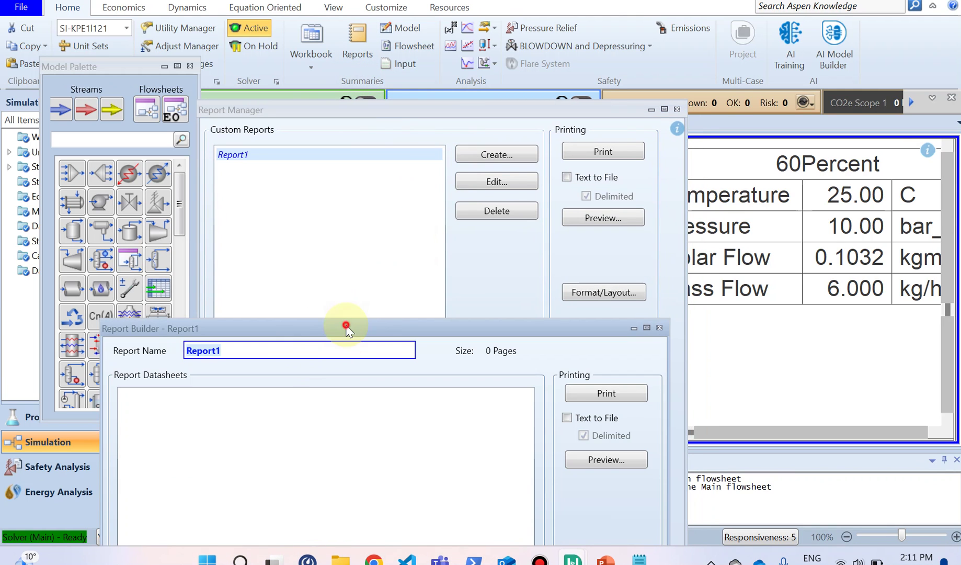
pyautogui.moveTo(347, 326); pyautogui.dragTo(404, 149)
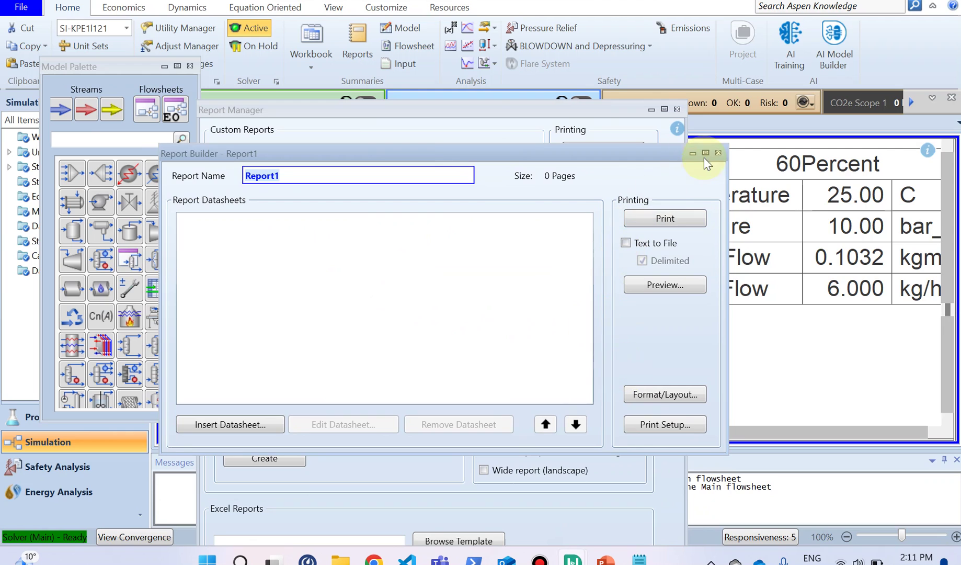
pyautogui.click(717, 153)
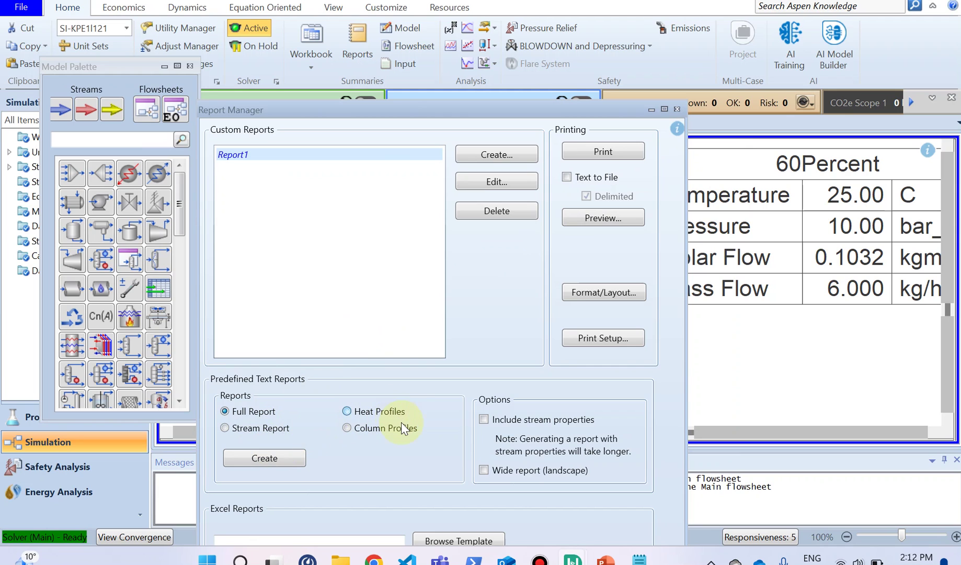
# - Save the predefined full text report to the Desktop under a typed file name, replacing the existing file
pyautogui.click(264, 457)
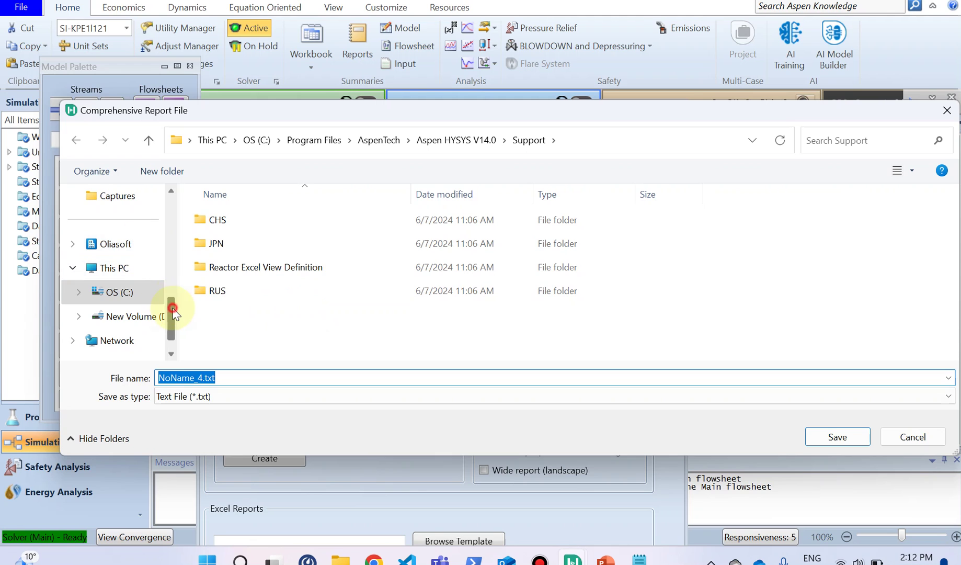
pyautogui.moveTo(172, 310); pyautogui.dragTo(178, 193)
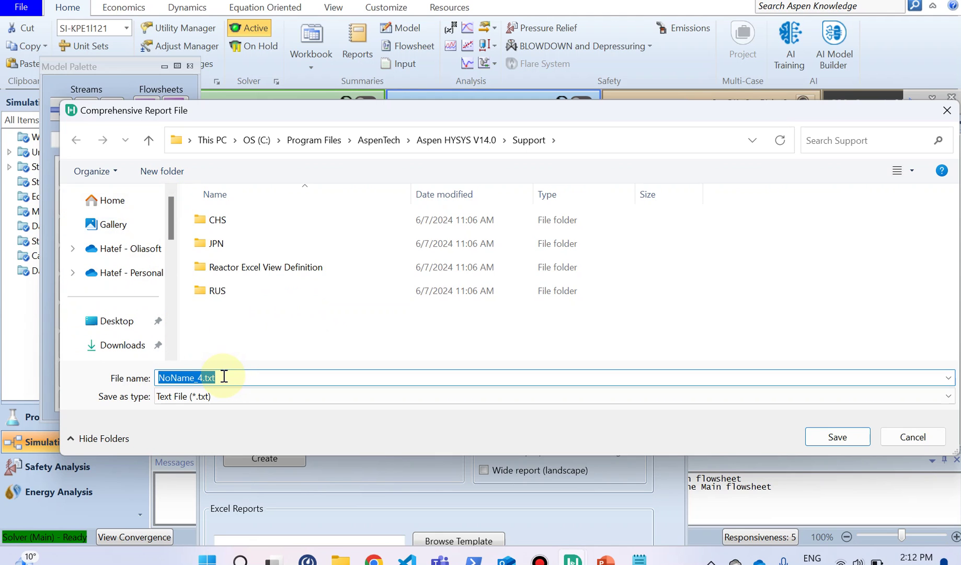
pyautogui.write('Hatef')
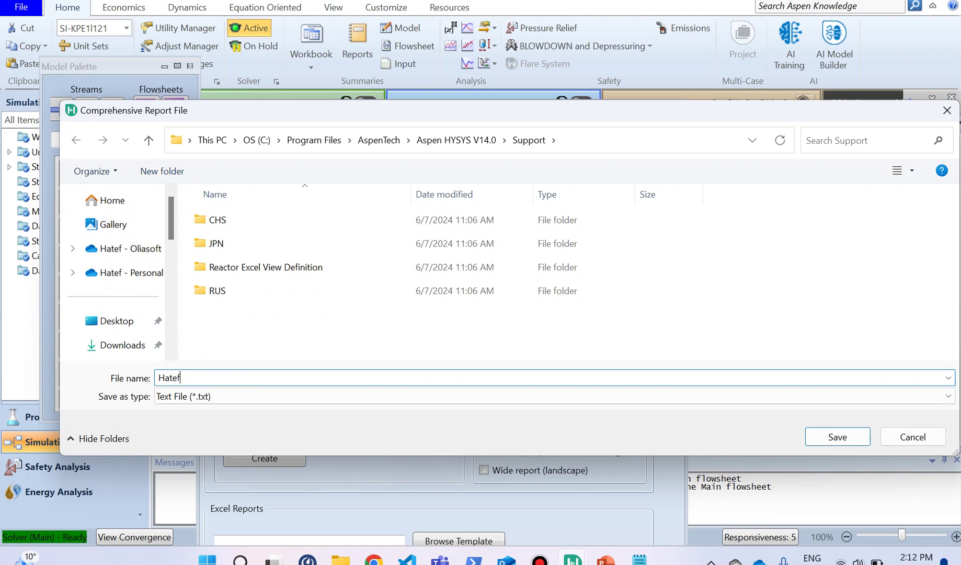
pyautogui.click(117, 321)
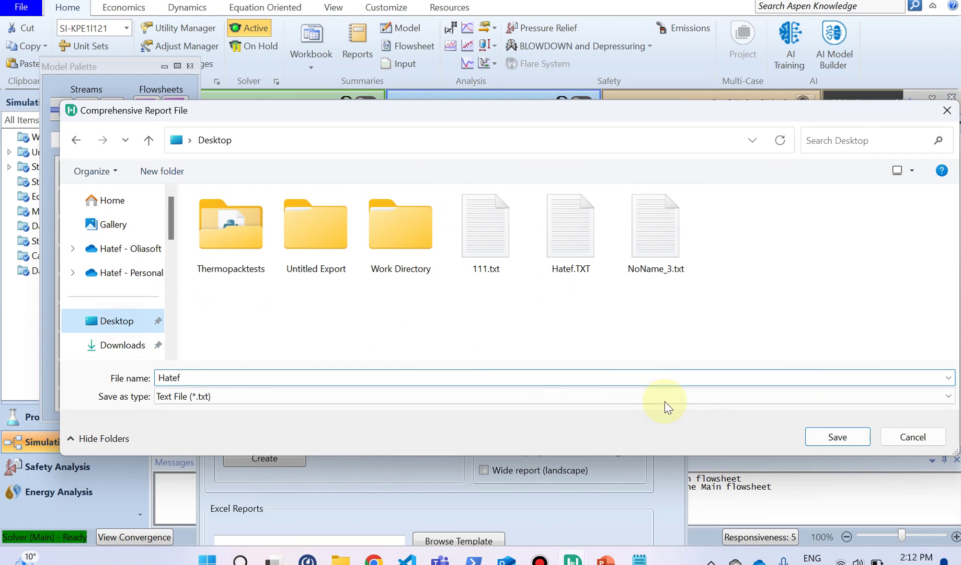
pyautogui.click(821, 434)
pyautogui.click(530, 323)
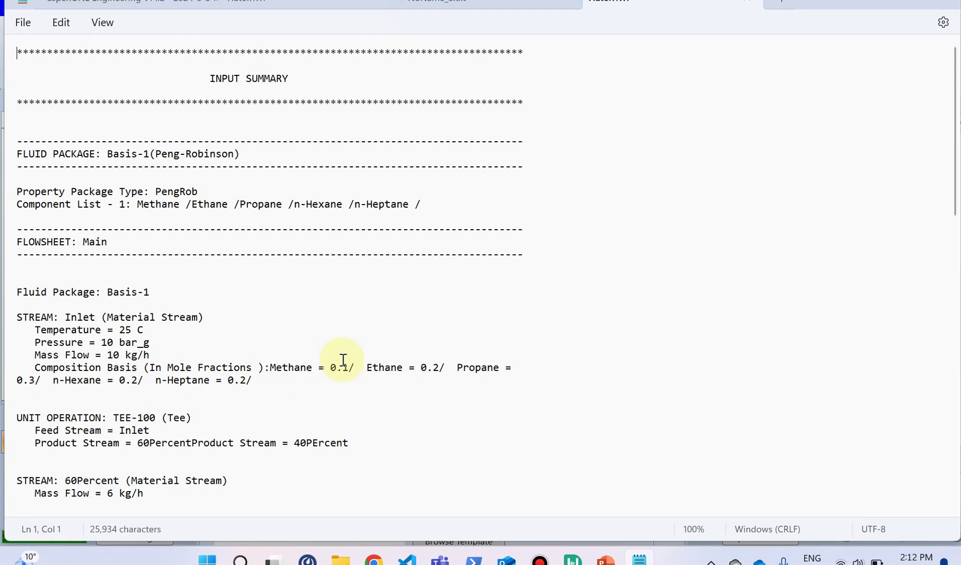
# - Scroll the Notepad report to the Overall Mass Balance: 10.00 kg/h in, 6.000 and 4.000 out
pyautogui.scroll(-6, 343, 374)
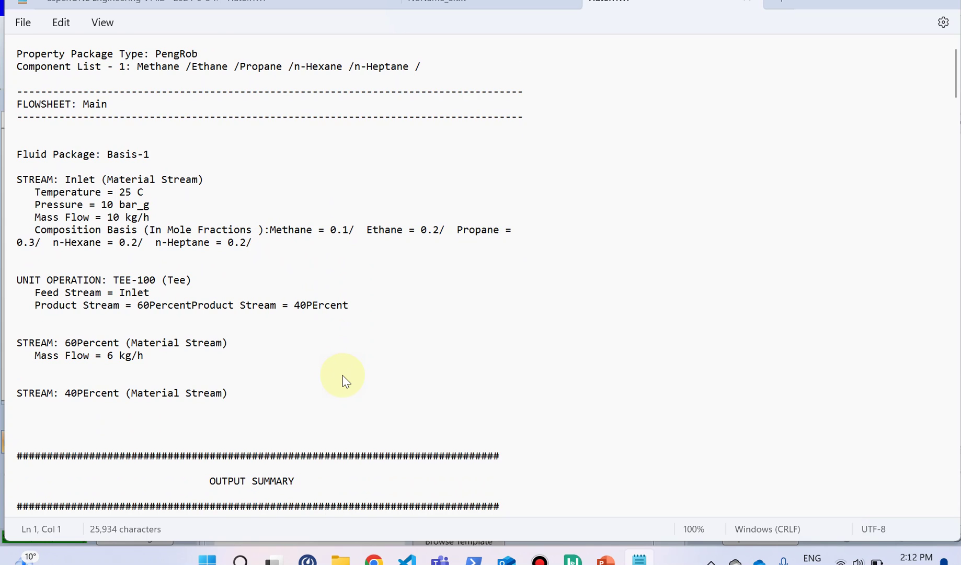
pyautogui.scroll(-4, 345, 380)
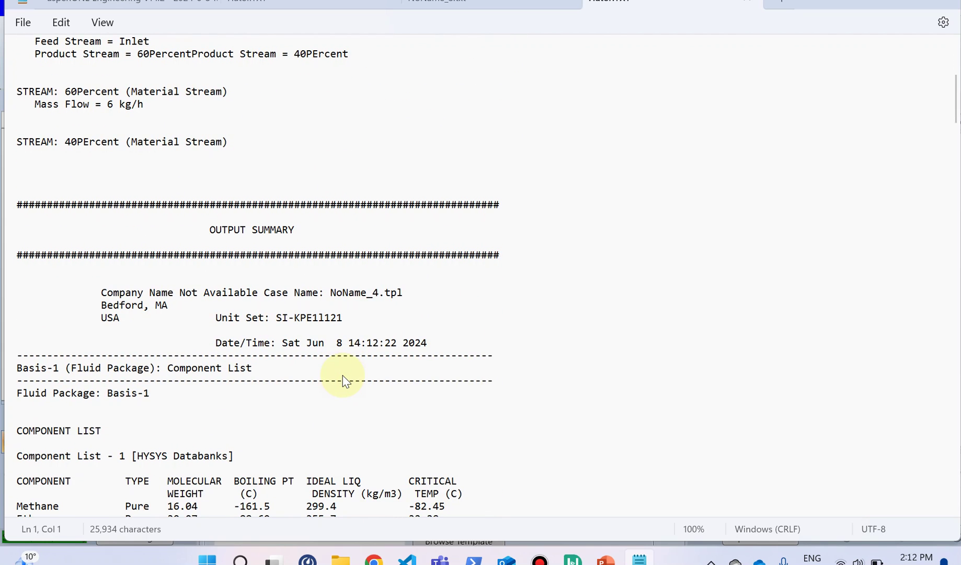
pyautogui.scroll(-1, 345, 381)
pyautogui.scroll(-2, 345, 381)
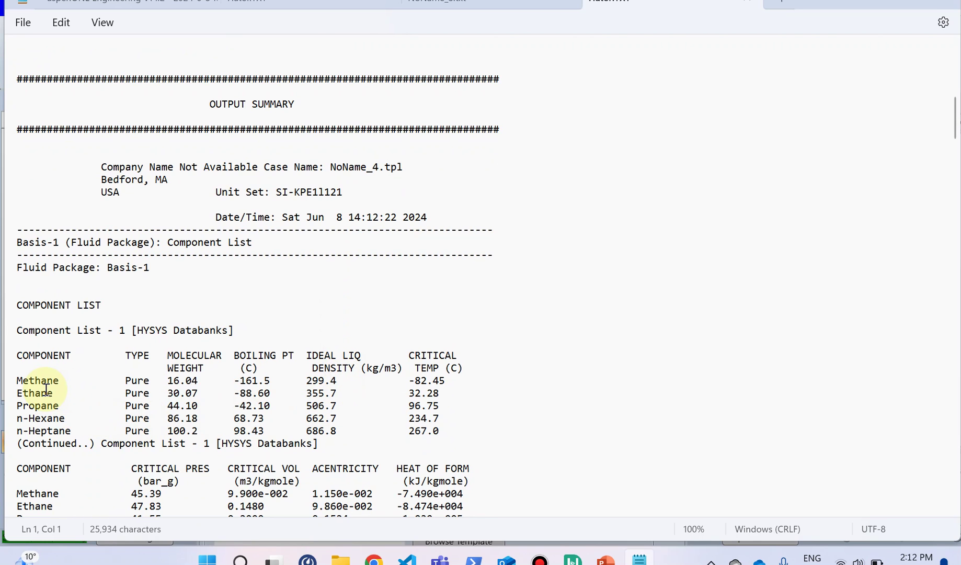
pyautogui.scroll(-3, 287, 427)
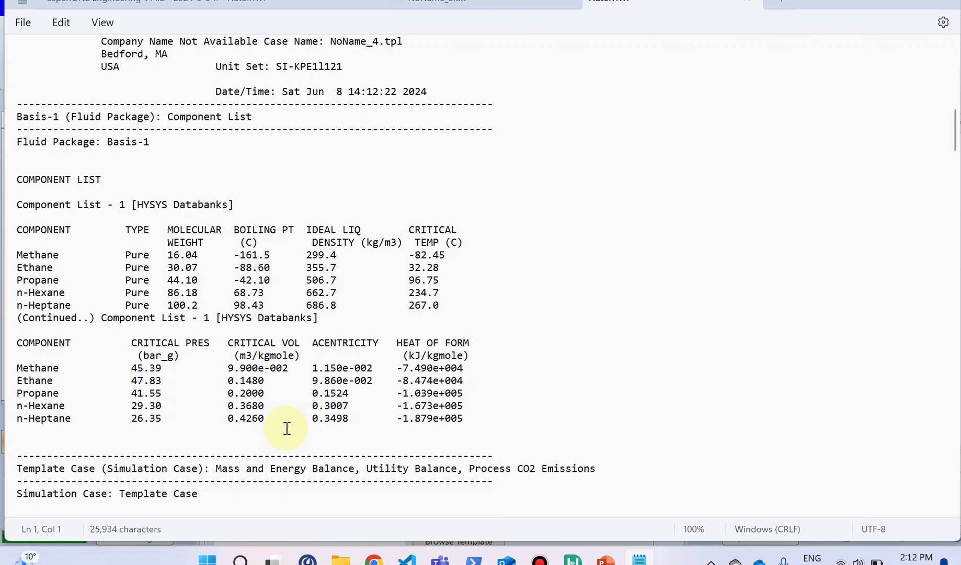
pyautogui.scroll(-6, 287, 427)
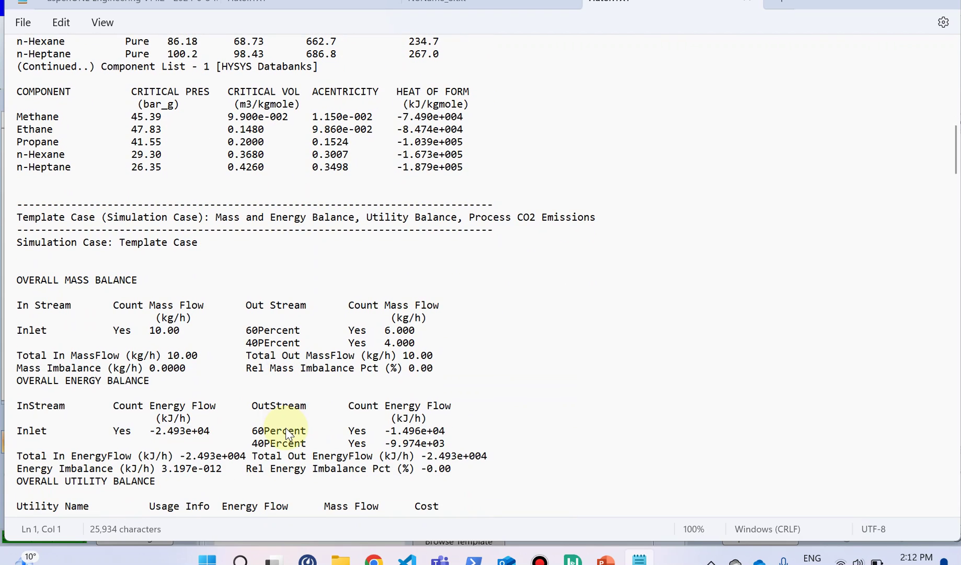